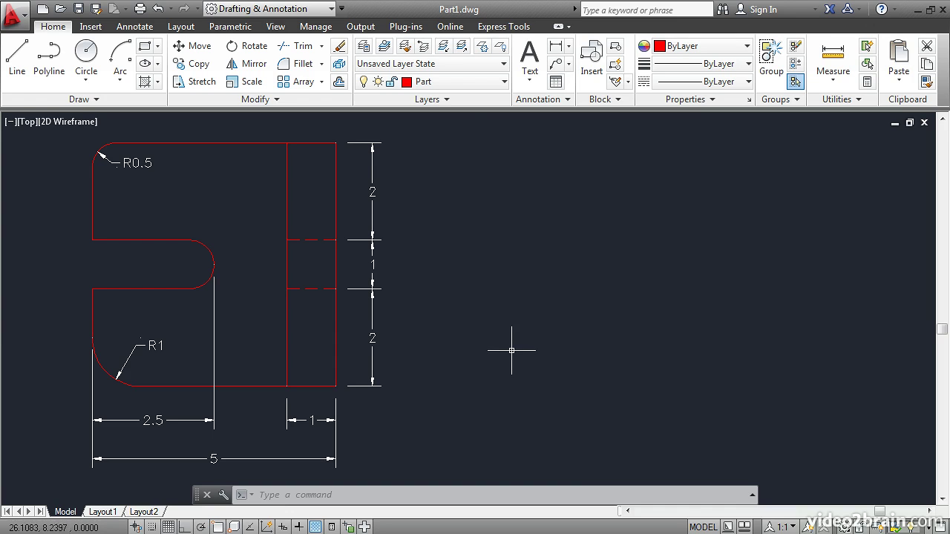
Step: Turn on dynamic input, the grid display and snap mode for drafting
click(283, 527)
click(169, 526)
click(153, 527)
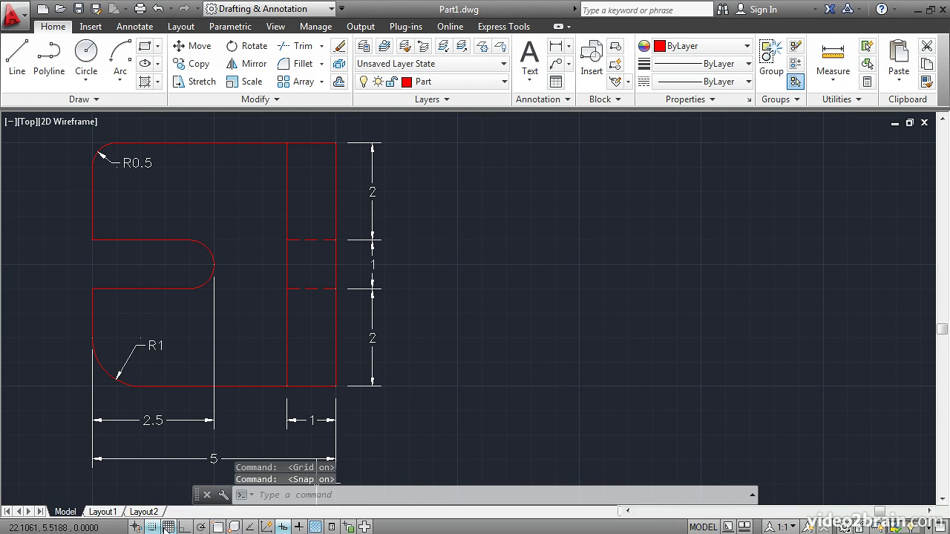
Step: Set the grid X and Y spacing to 1 in the drafting settings
right_click(168, 527)
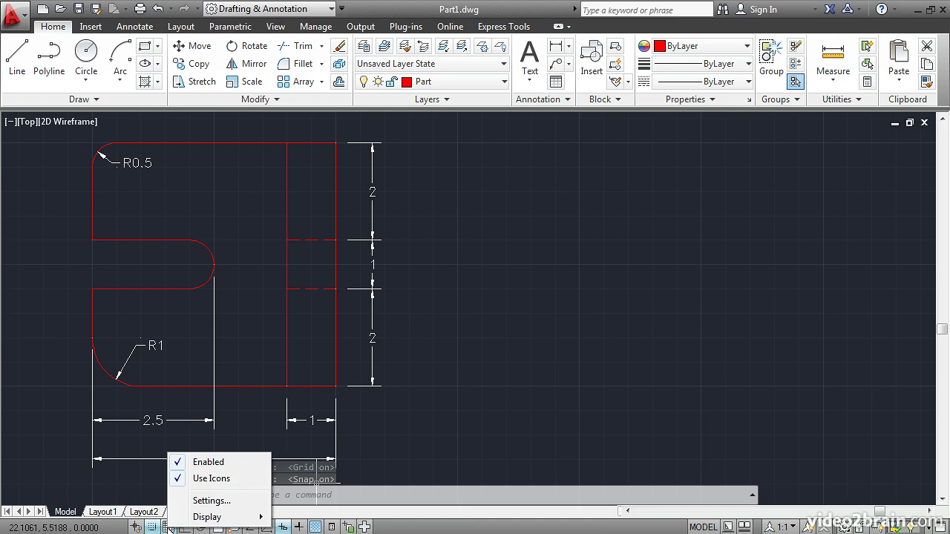
click(217, 501)
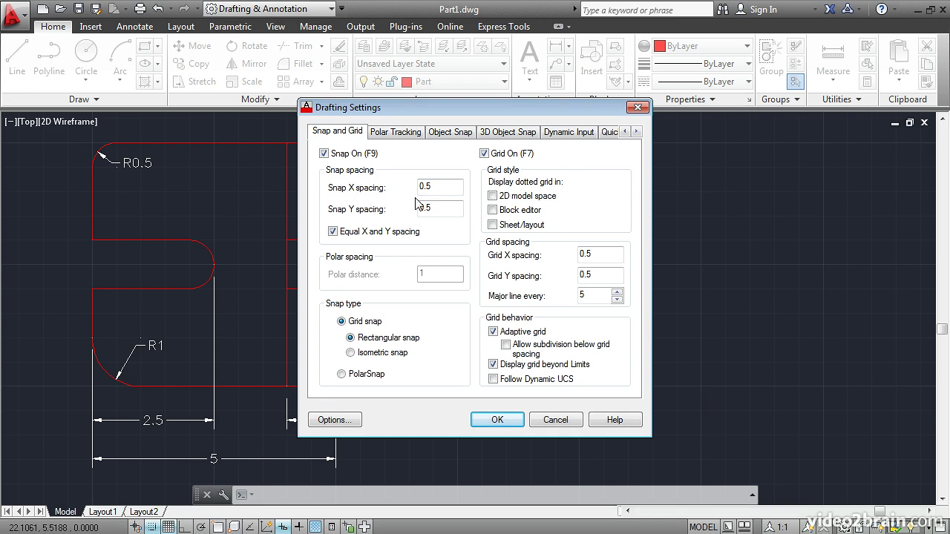
double_click(586, 256)
text(1)
key(Tab)
text(1)
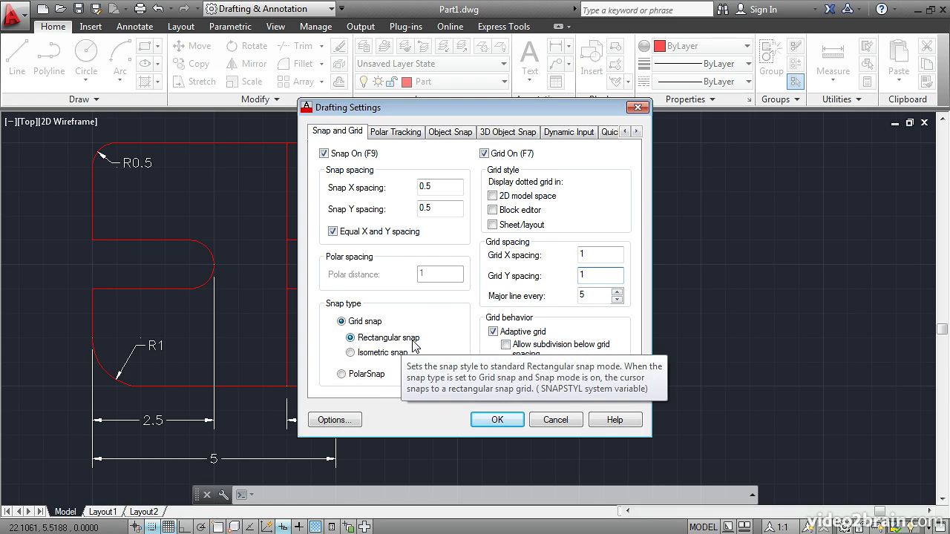
click(490, 418)
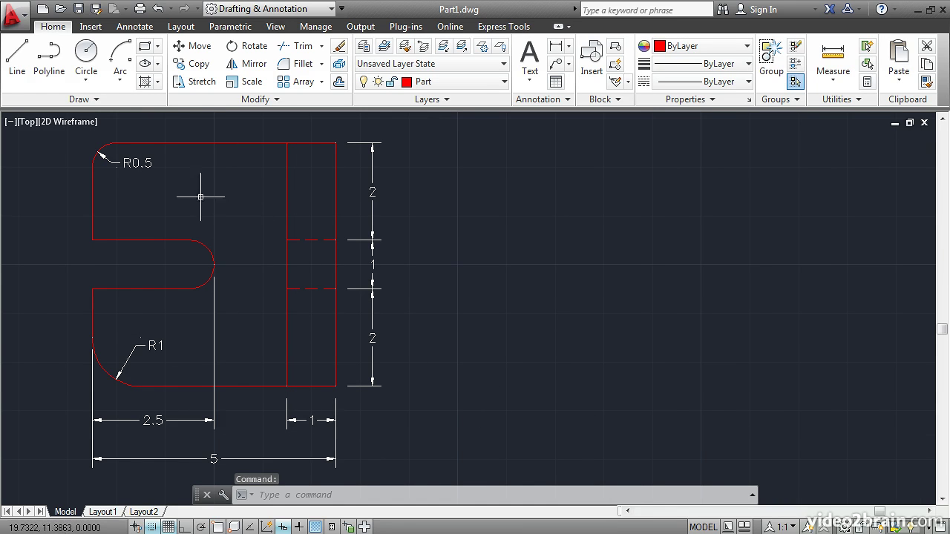
Step: Draw a closed 5 by 5 line outline from 30,12.5, with a square-ended slot 2.5 deep and 1 high centred in its left edge
click(17, 58)
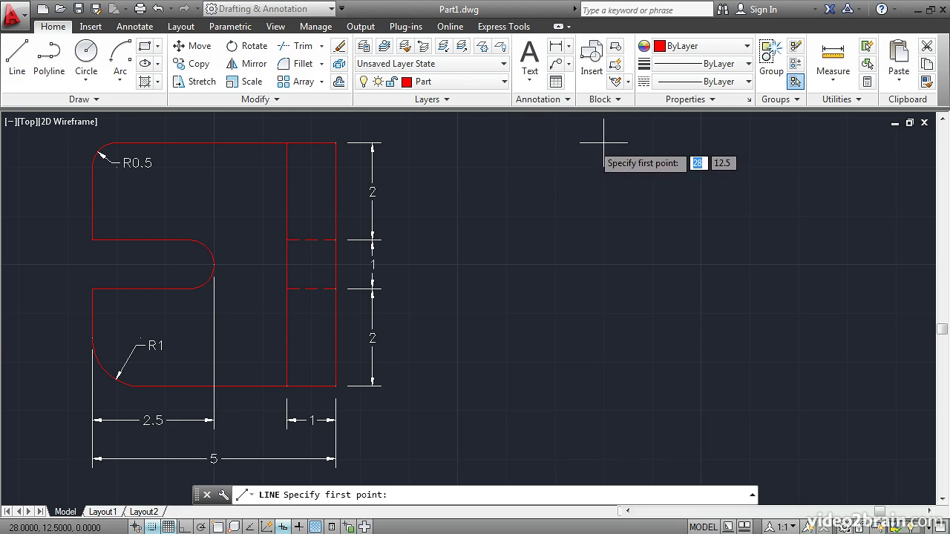
click(701, 142)
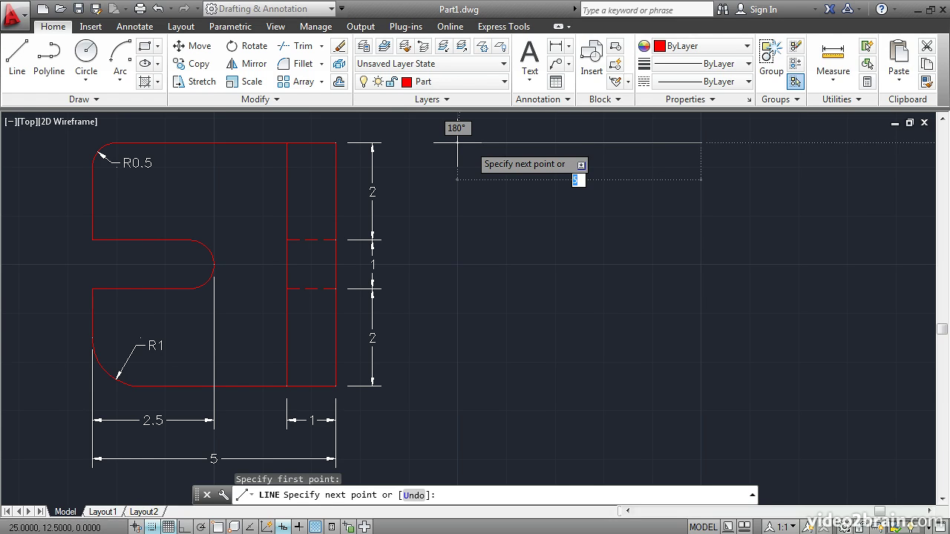
key(Return)
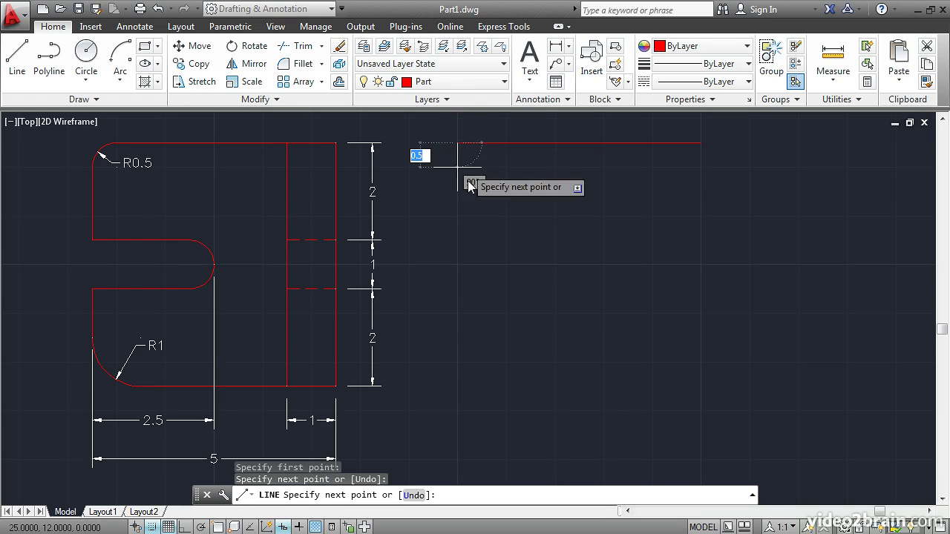
click(457, 240)
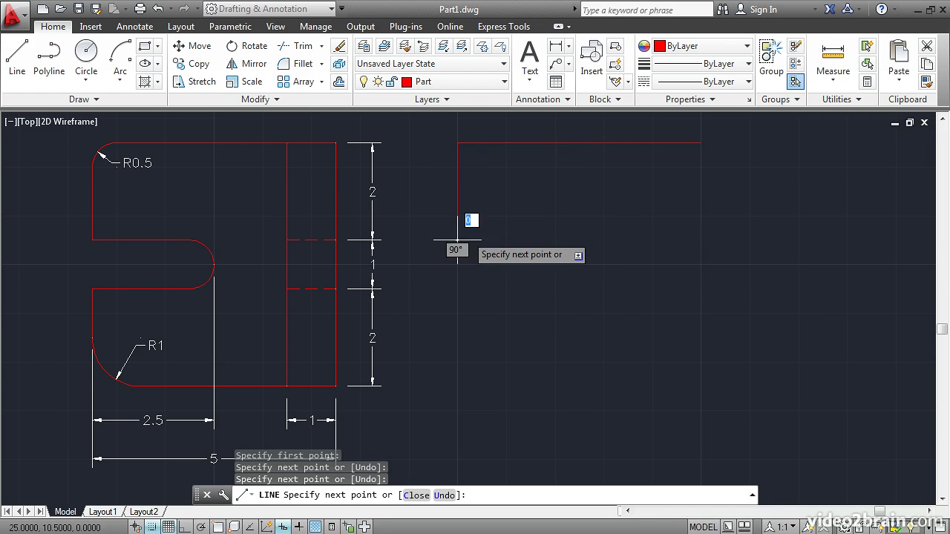
click(579, 240)
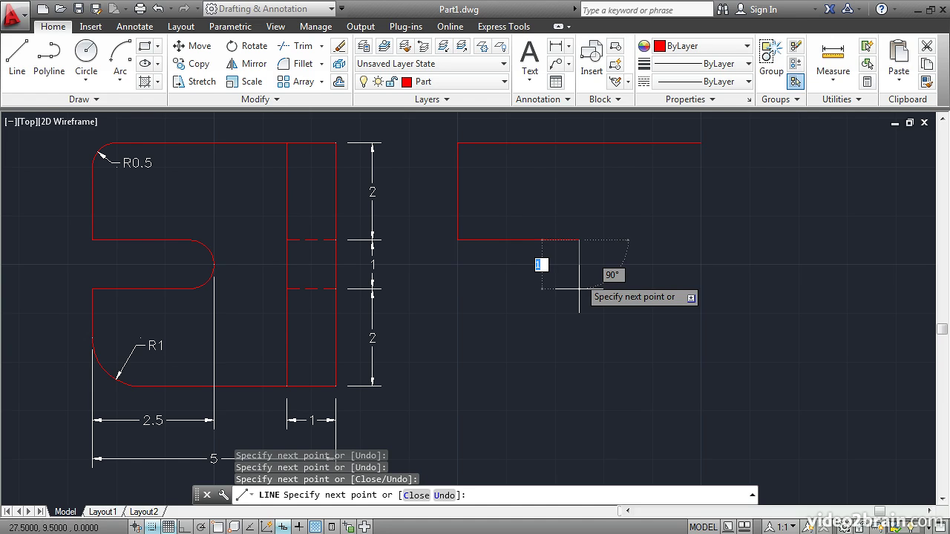
click(580, 289)
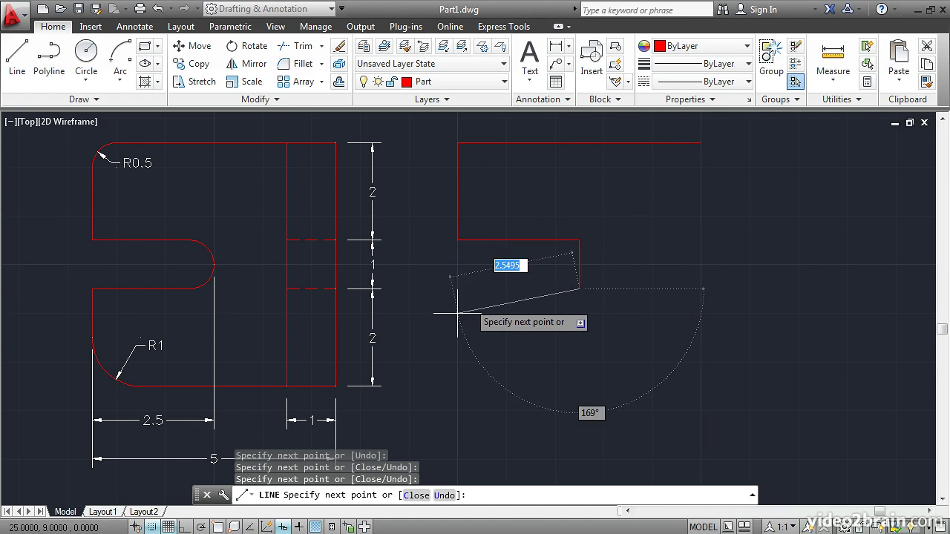
click(458, 289)
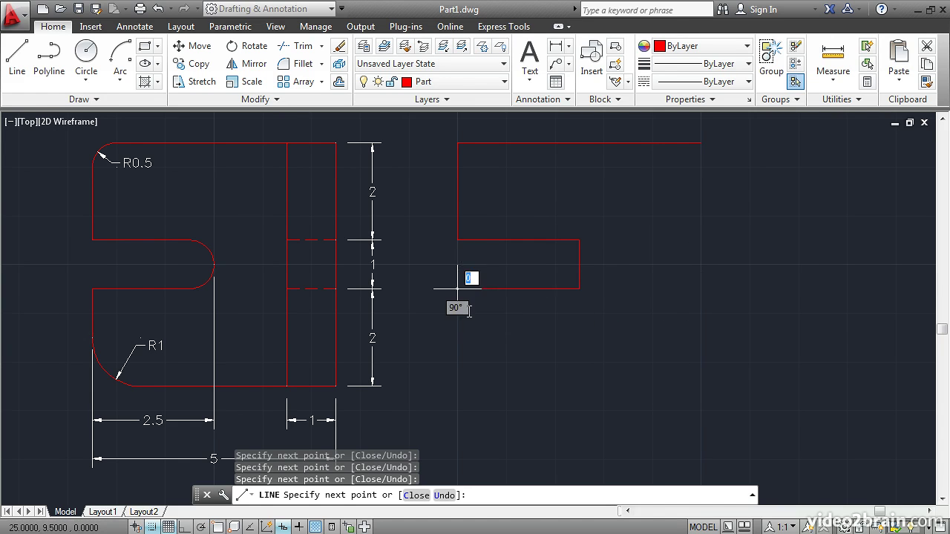
click(457, 386)
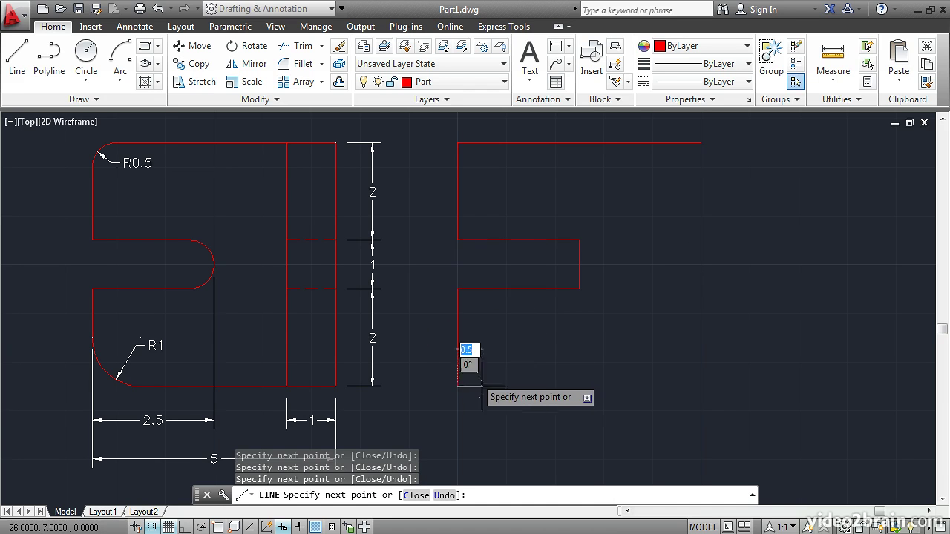
click(701, 386)
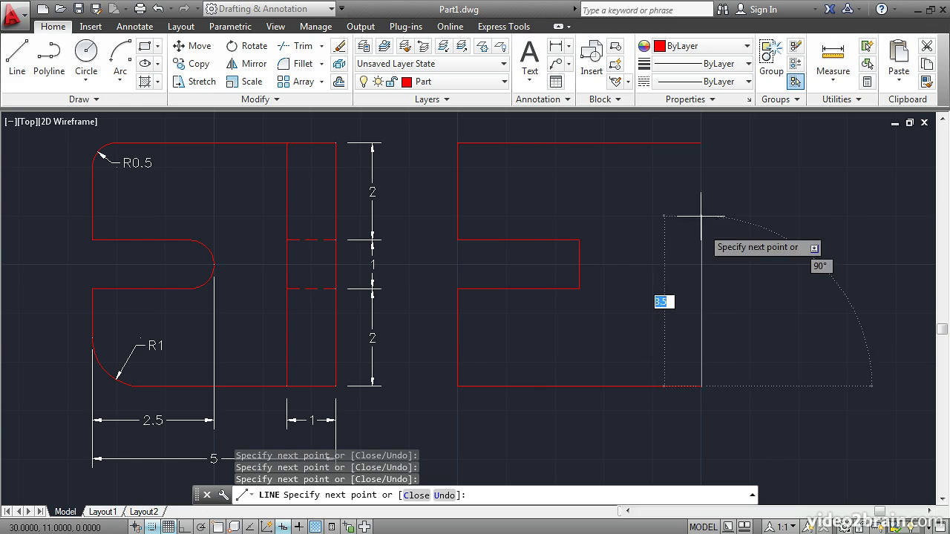
click(700, 143)
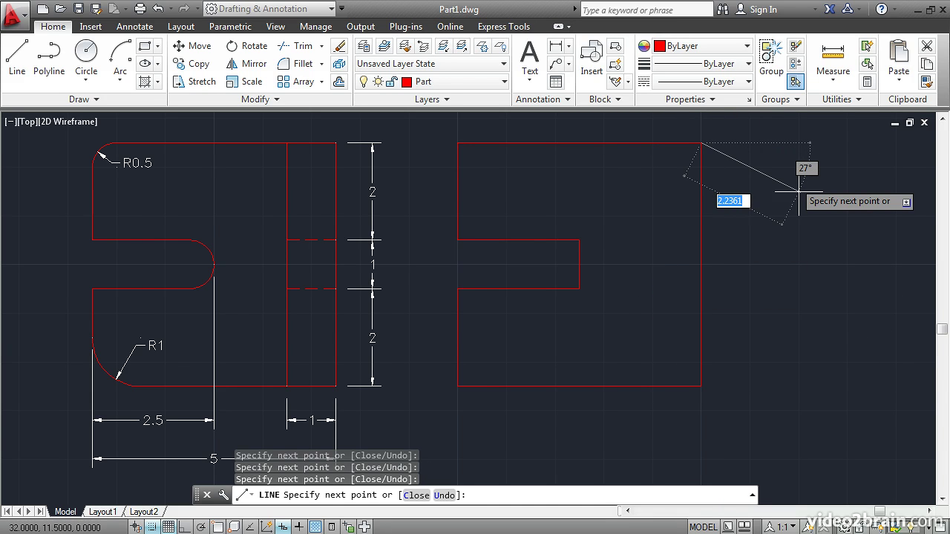
key(Return)
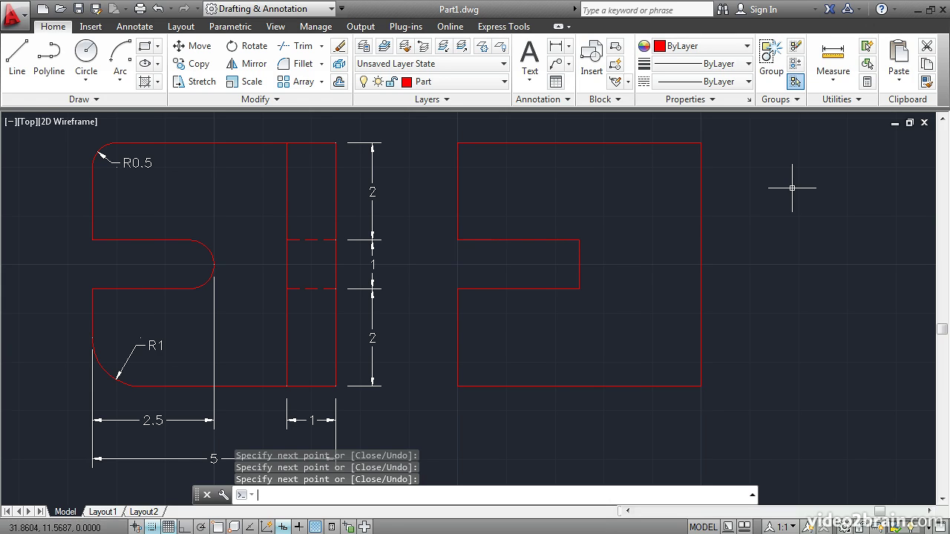
Step: Draw a full-height vertical line inside the new outline, 1 unit from its right edge
key(Return)
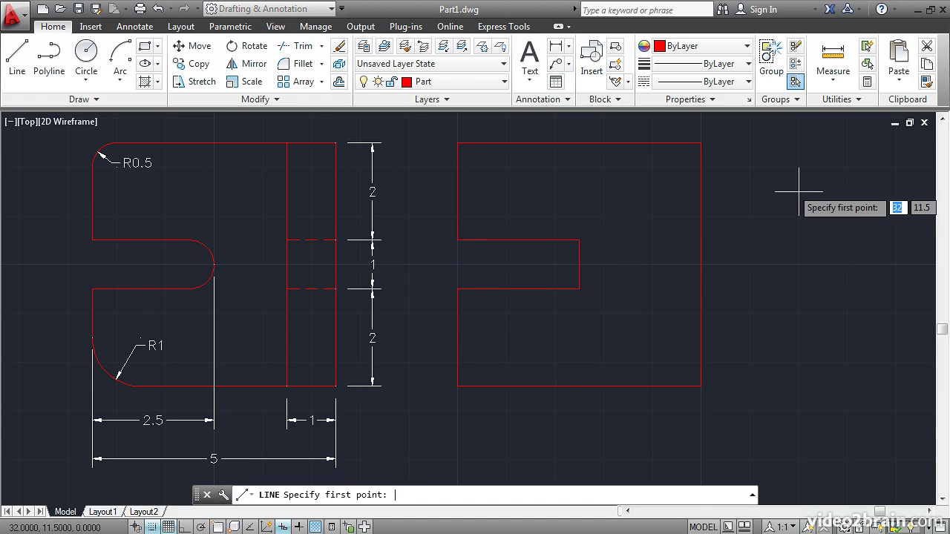
click(652, 142)
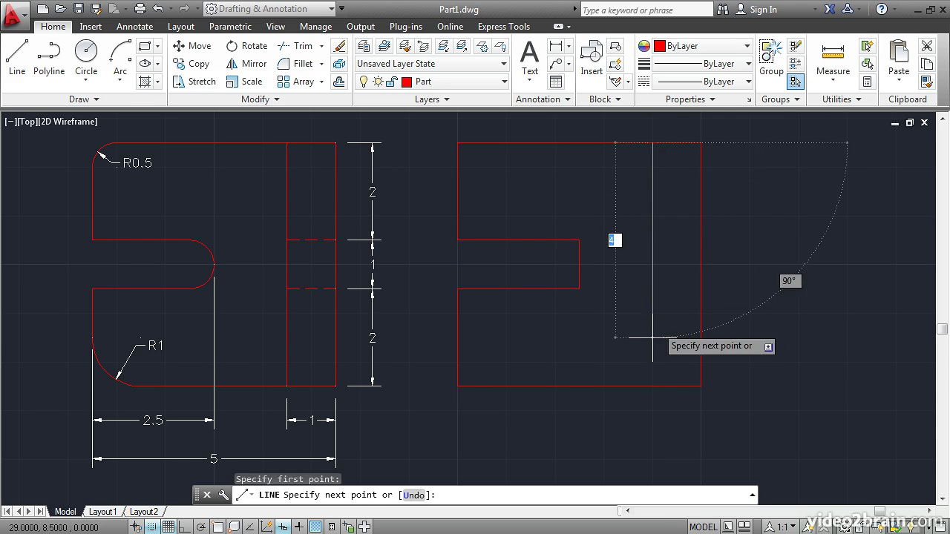
click(653, 386)
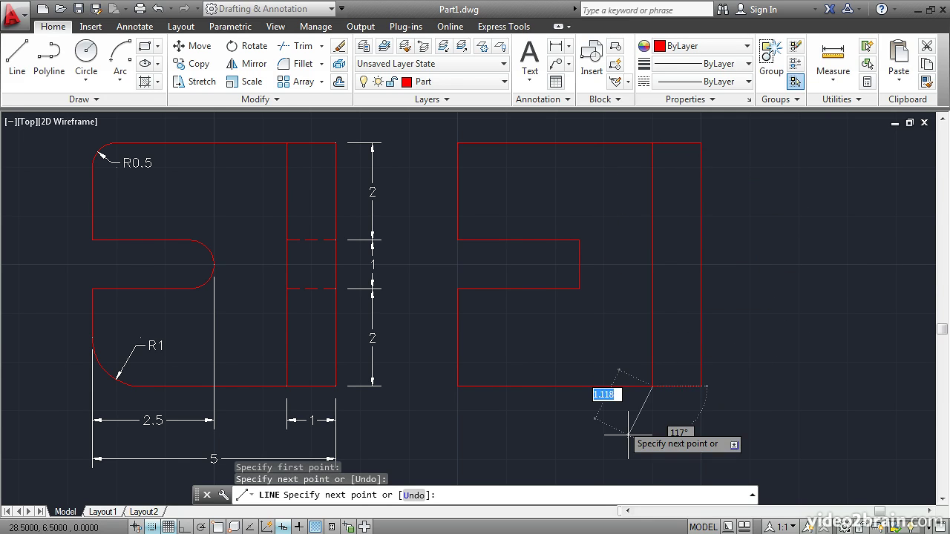
key(Return)
Step: Draw two 1-unit horizontal lines from the inner vertical line to the outline's right edge, level with the slot's upper and lower edges
key(Return)
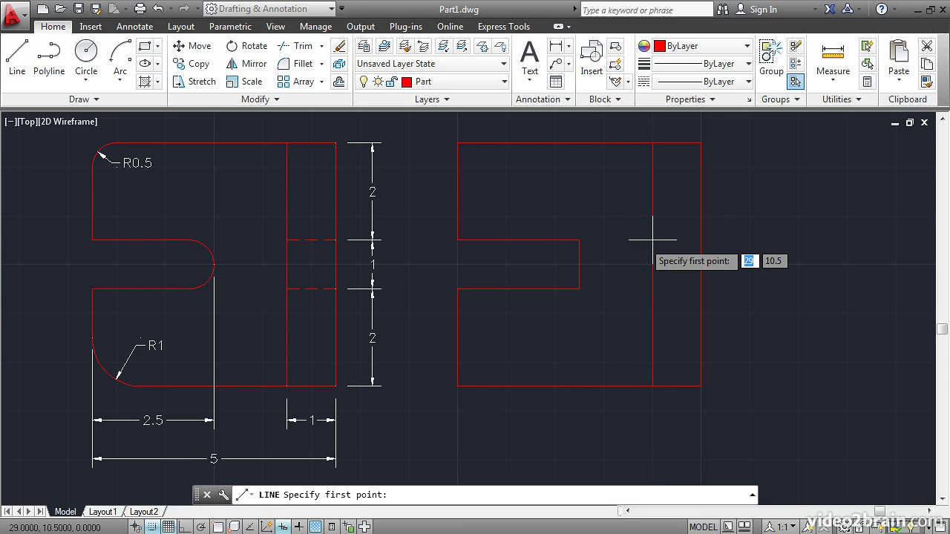
click(653, 240)
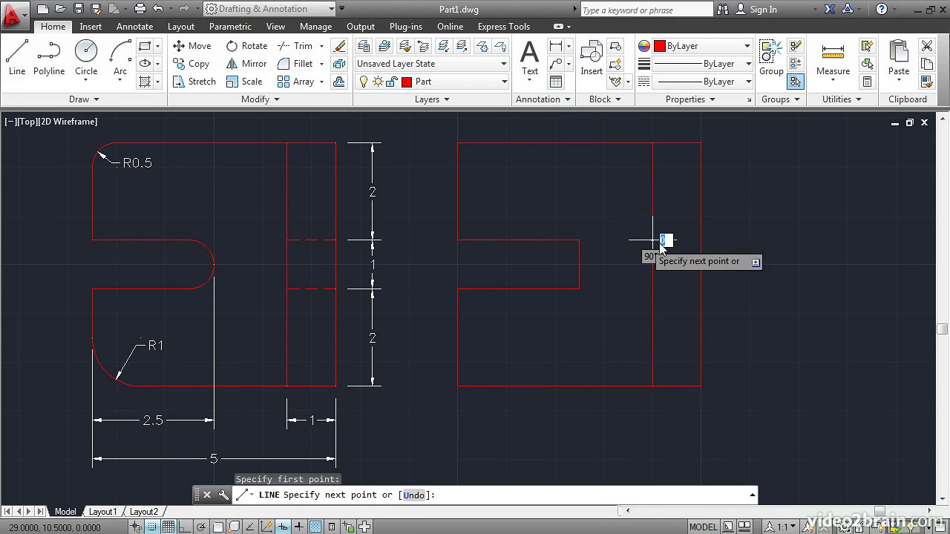
click(702, 239)
key(Return)
key(Return)
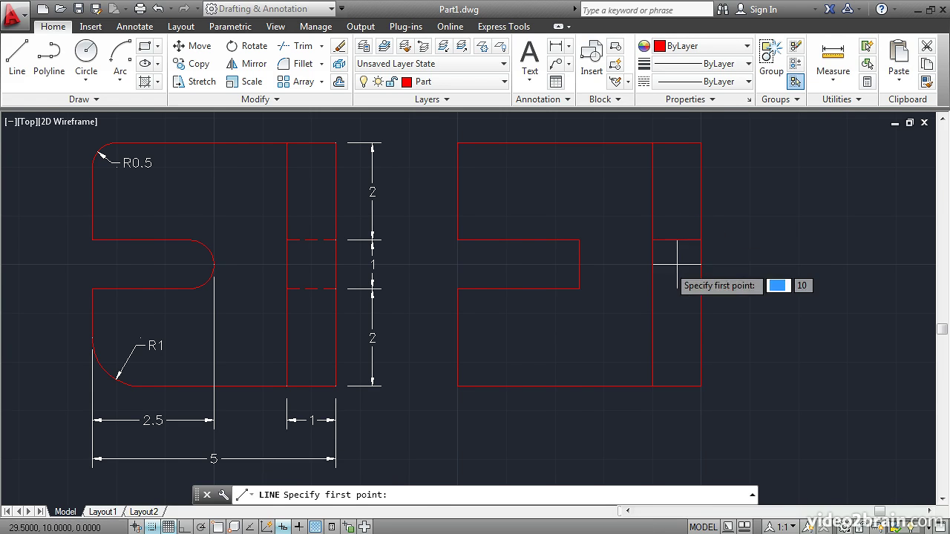
click(652, 289)
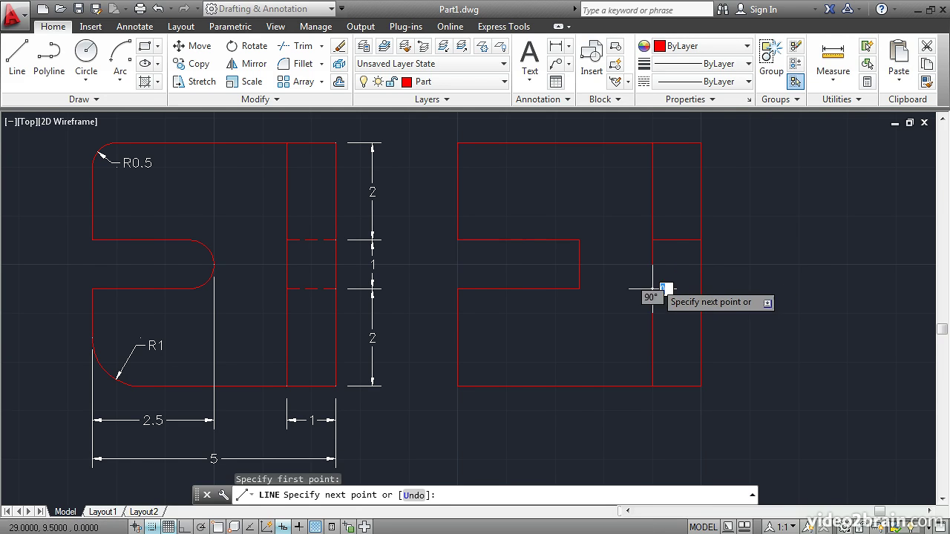
click(700, 289)
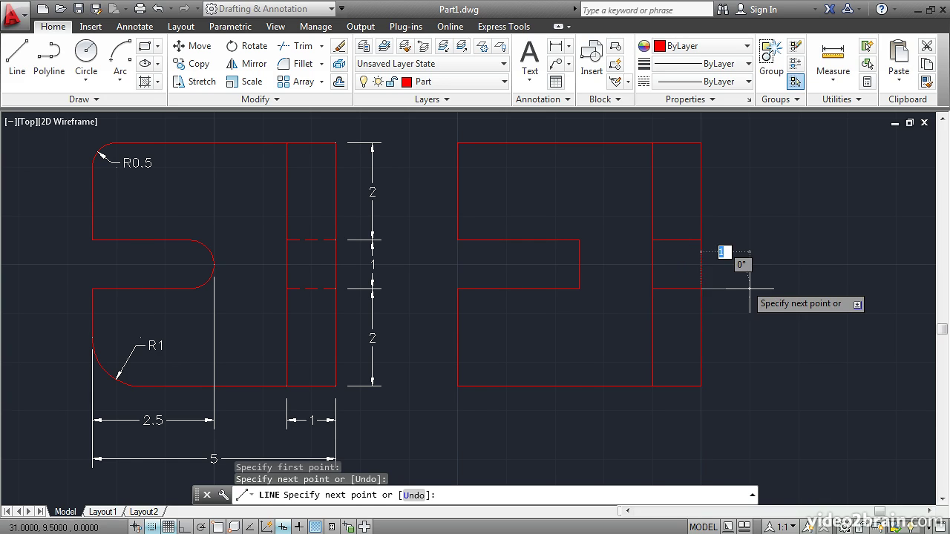
key(Return)
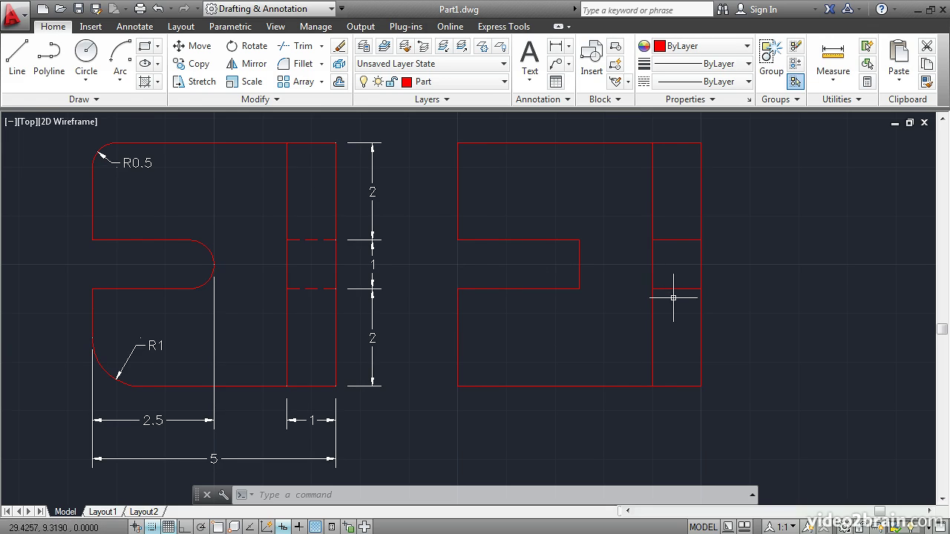
Step: Change the linetype of the two short horizontal lines to HIDDEN, and deselect them
click(668, 240)
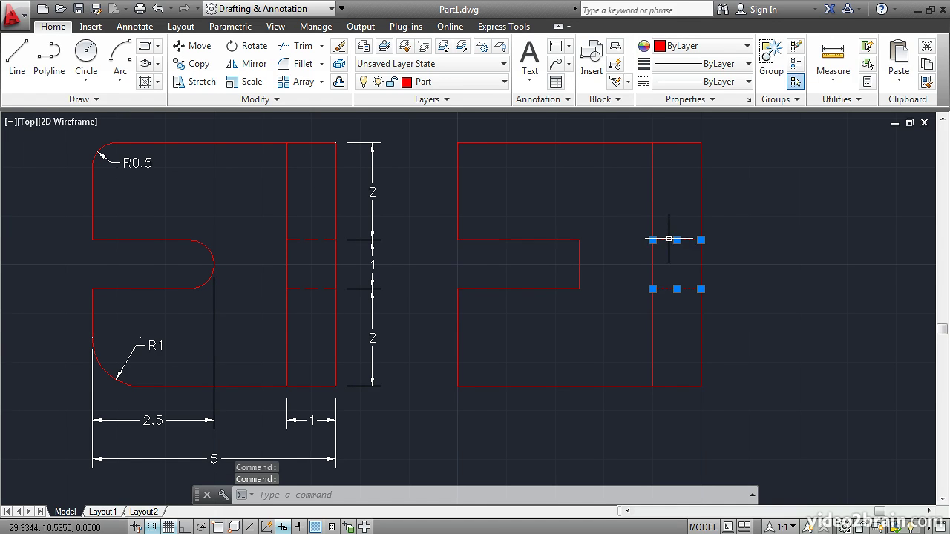
right_click(553, 157)
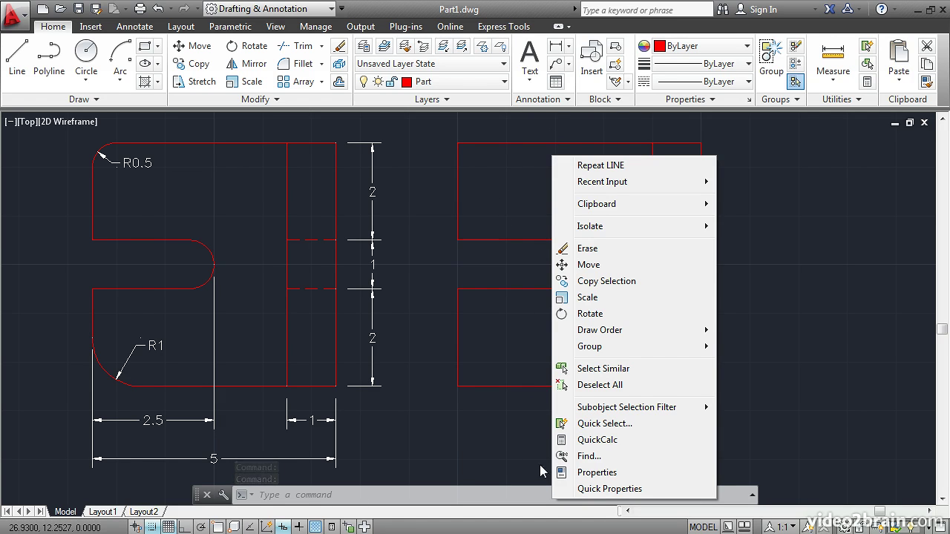
click(609, 474)
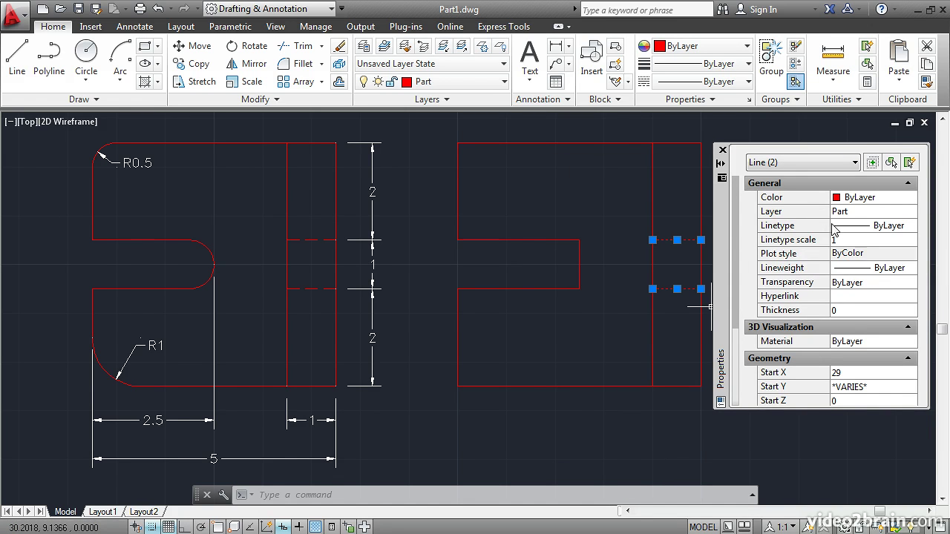
click(884, 229)
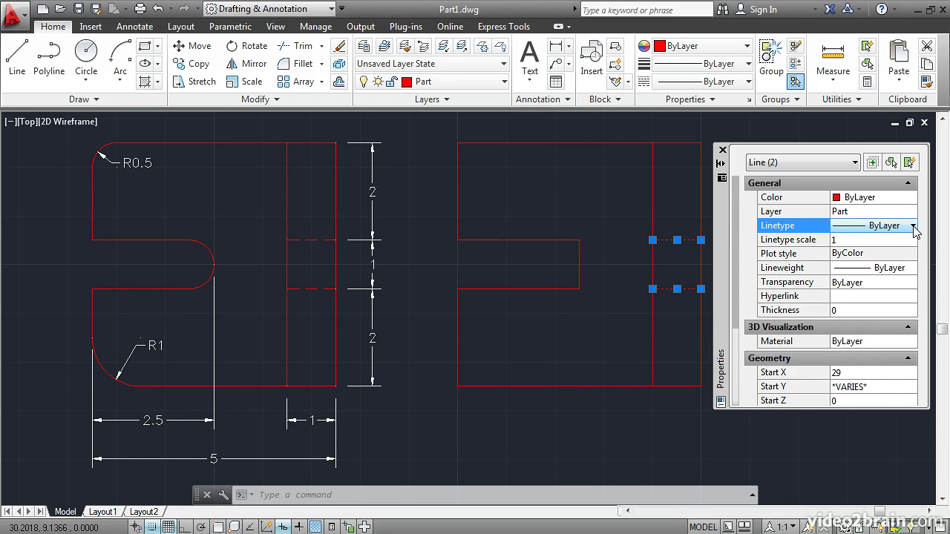
click(914, 226)
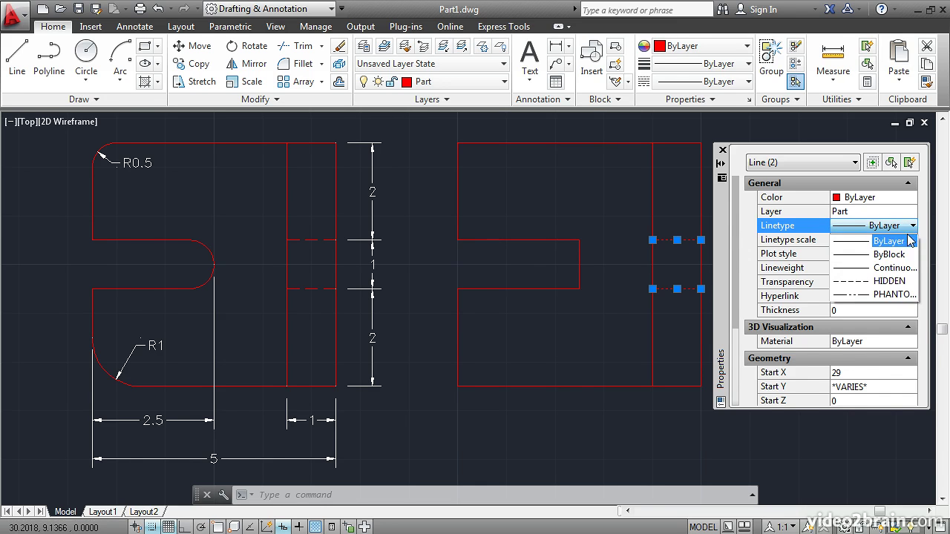
click(865, 283)
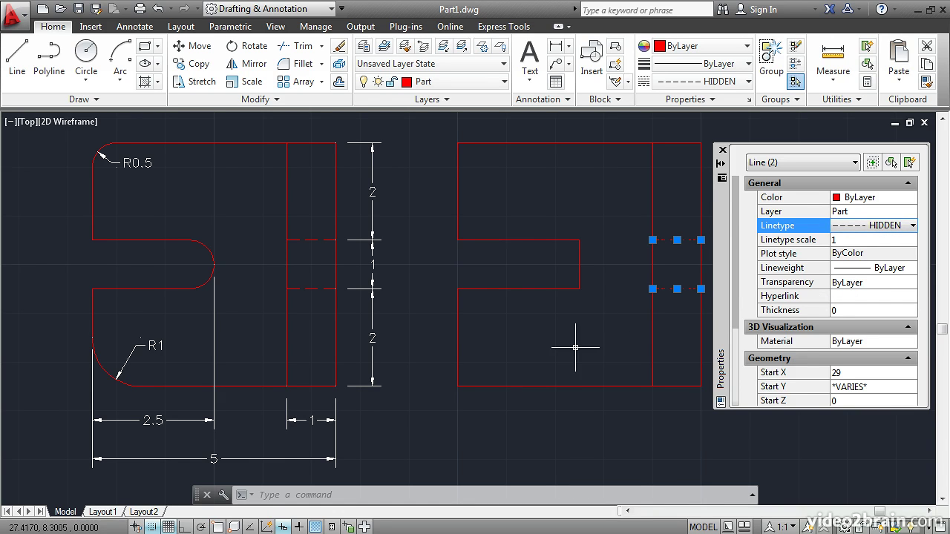
key(Escape)
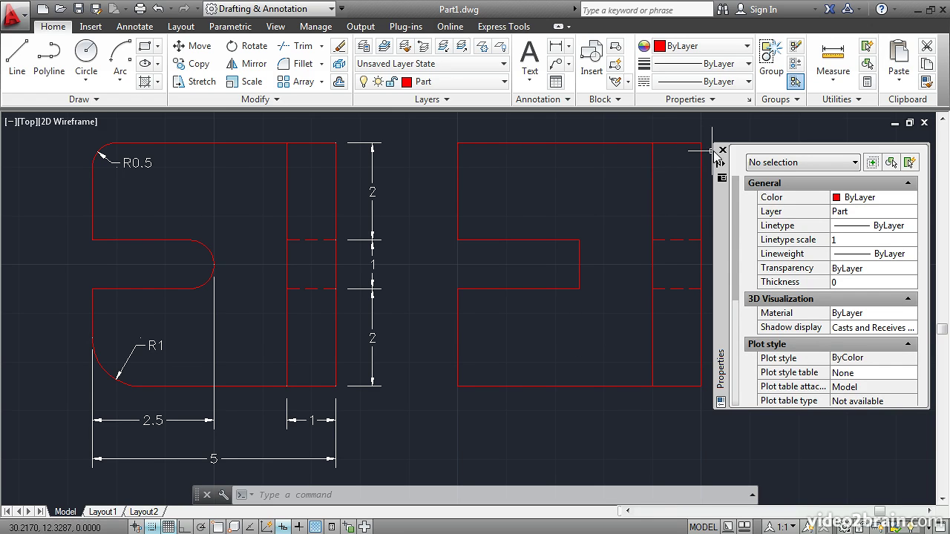
click(722, 152)
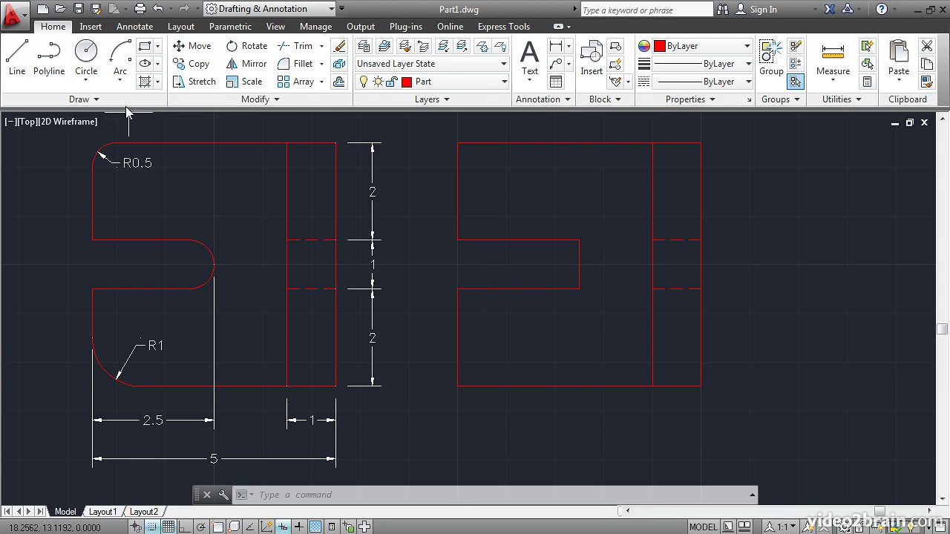
Step: Draw a start-center-end arc of radius 0.5 bulging right across the square end of the new part's slot, centred on its end line
click(120, 79)
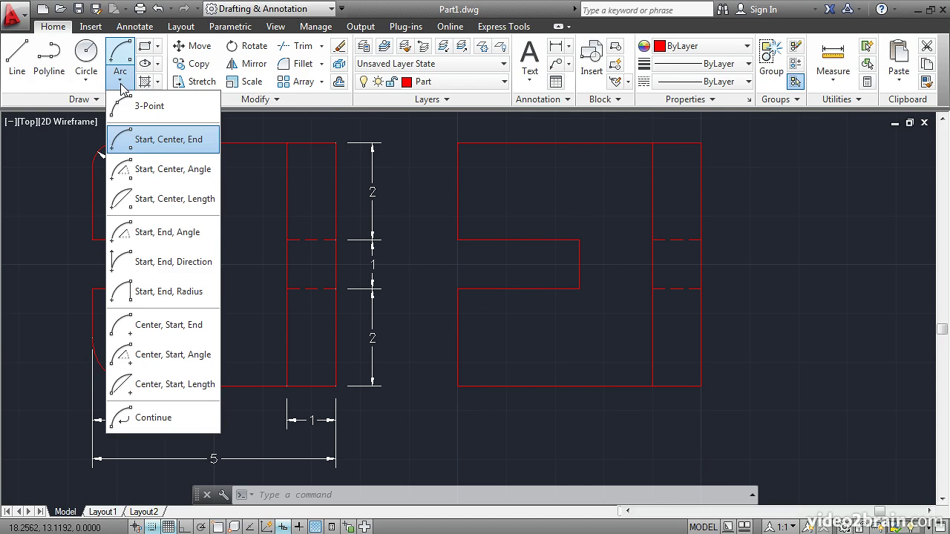
click(145, 141)
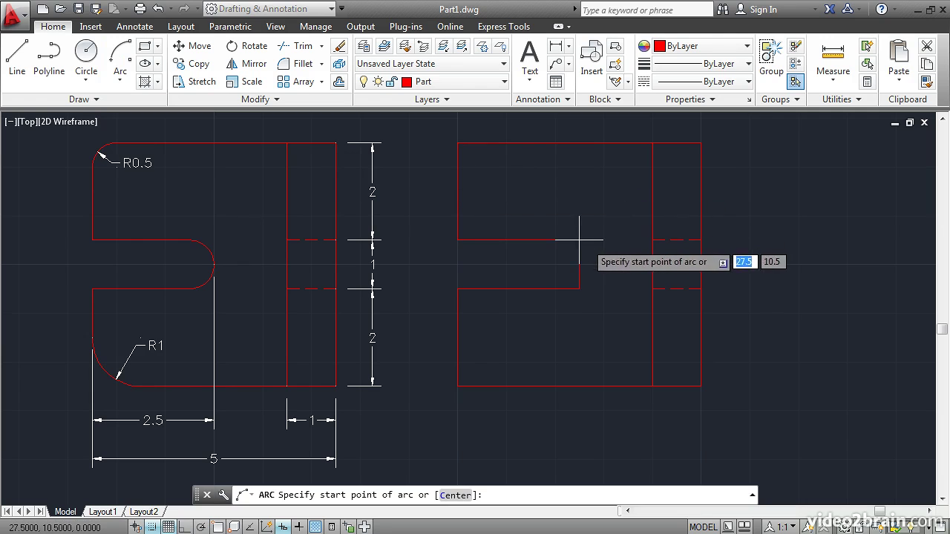
click(579, 289)
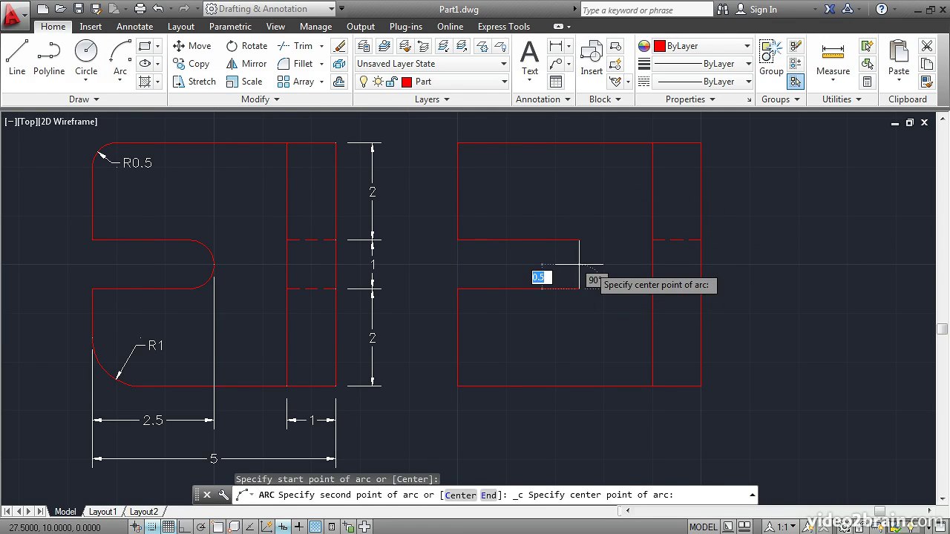
click(579, 264)
click(579, 240)
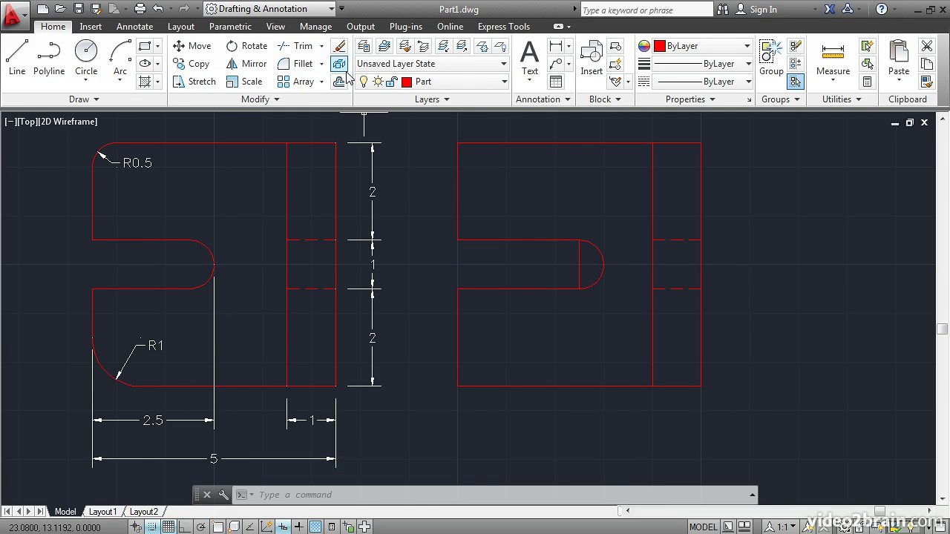
Step: Erase the short vertical line that closes the slot behind the new arc
click(339, 48)
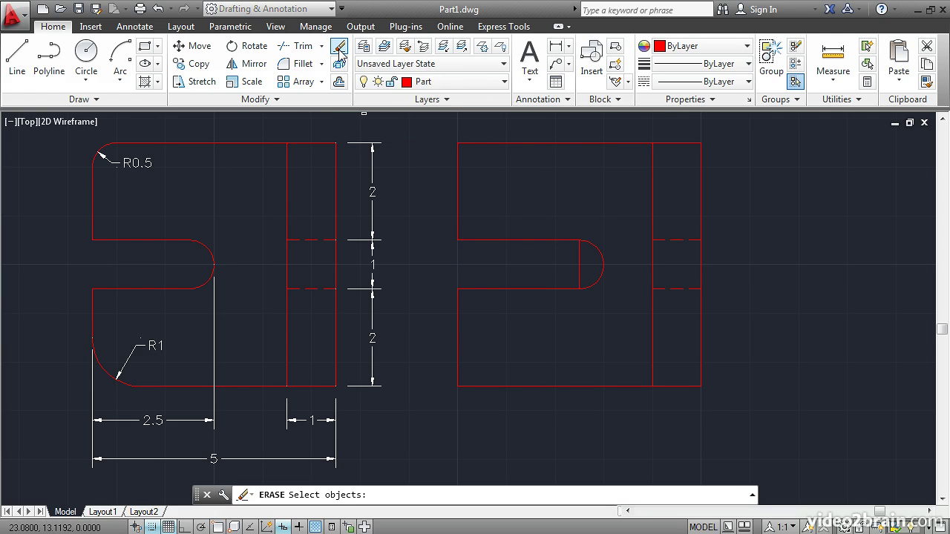
click(579, 260)
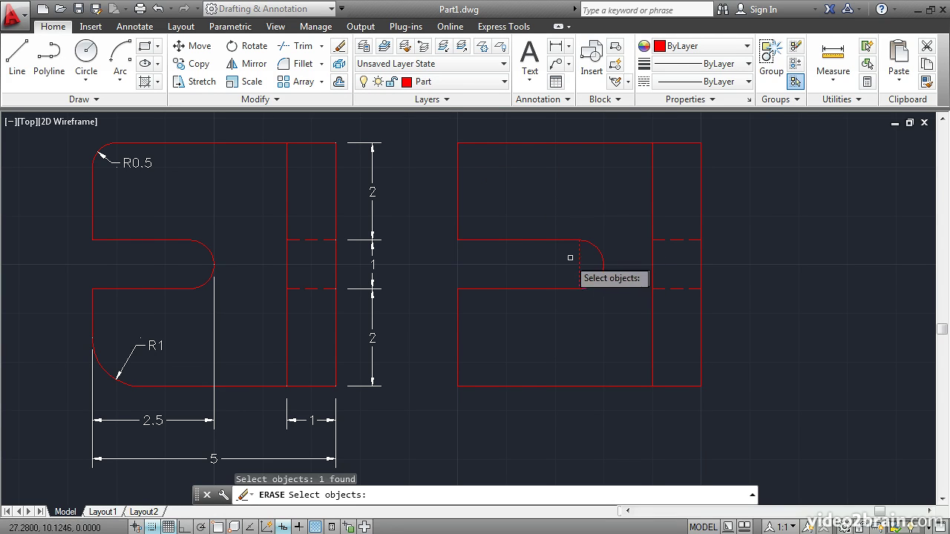
key(Return)
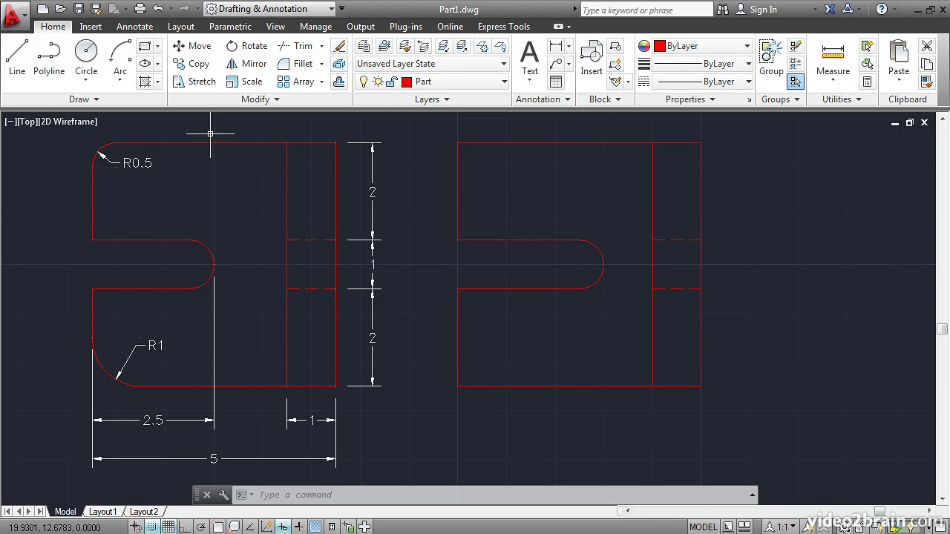
Step: Stretch the rounded end of the new part's slot 0.5 units to the left
click(200, 82)
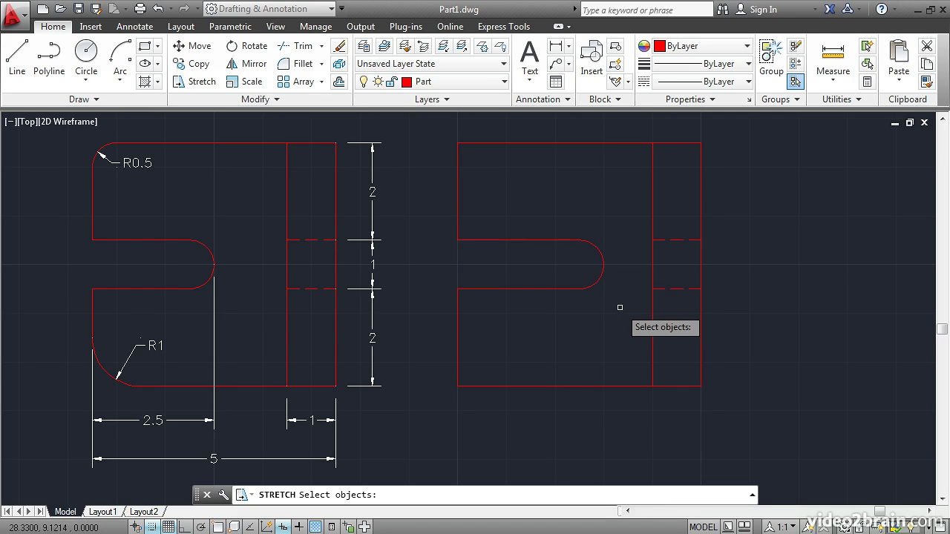
click(622, 309)
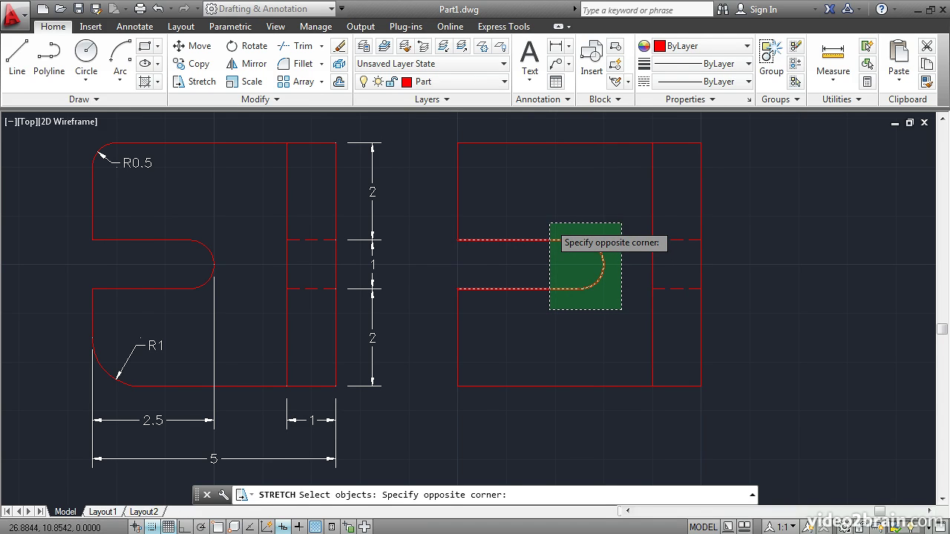
click(550, 224)
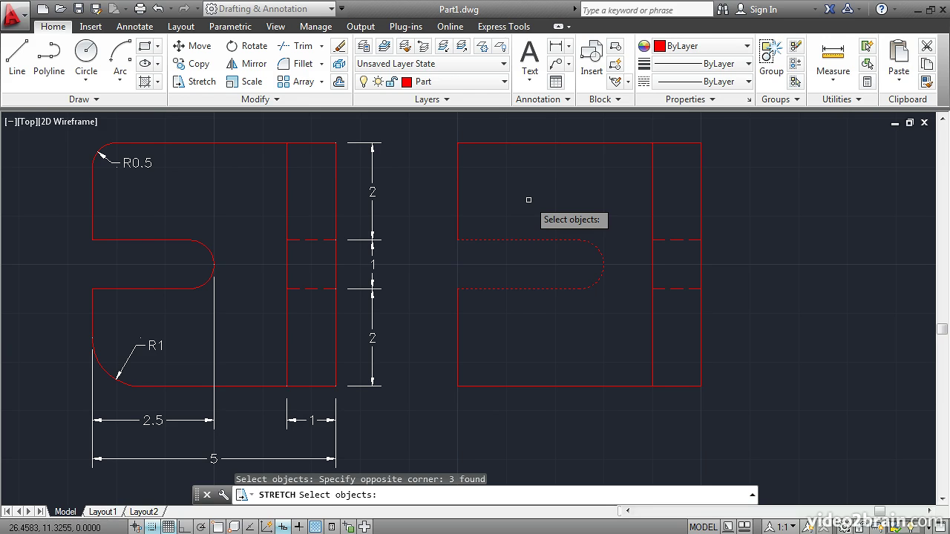
key(Return)
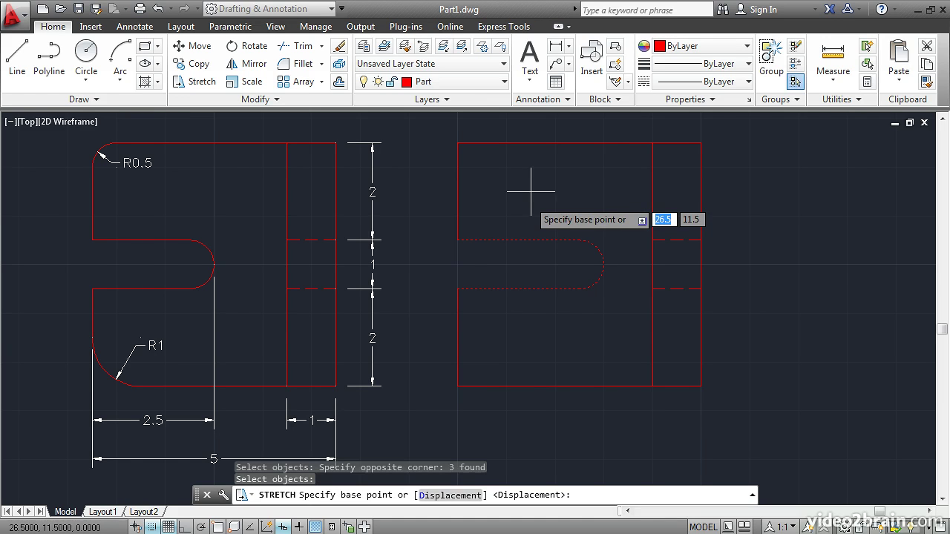
click(579, 191)
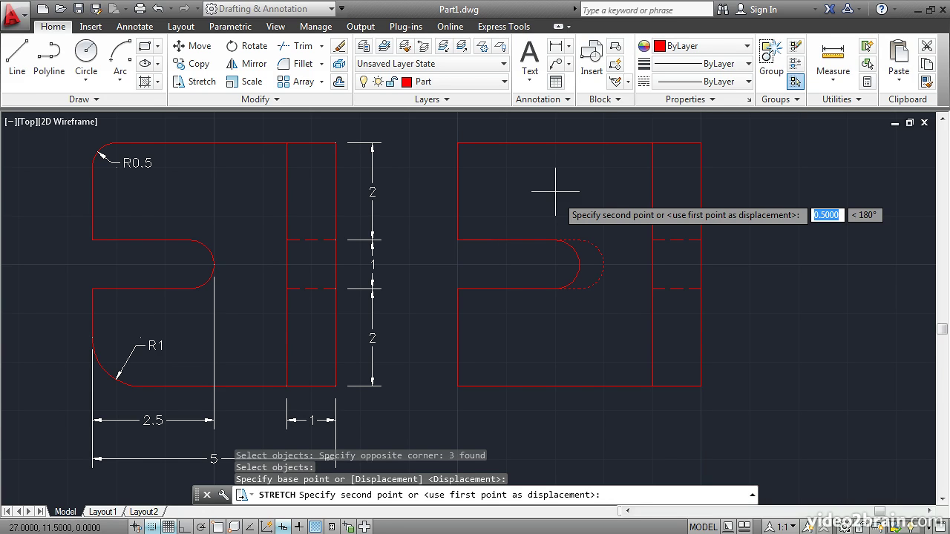
click(555, 192)
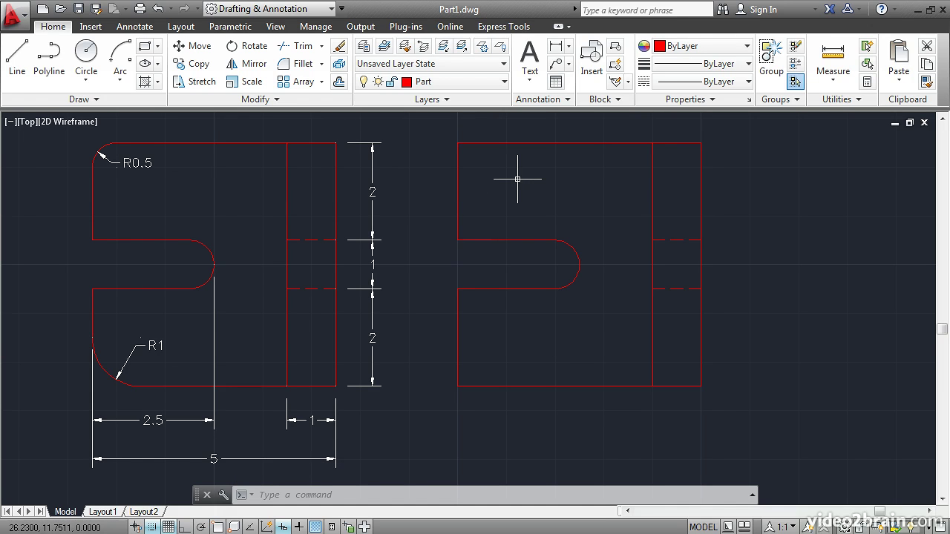
Step: Fillet the upper-left corner of the new outline with a radius of 0.5
click(307, 69)
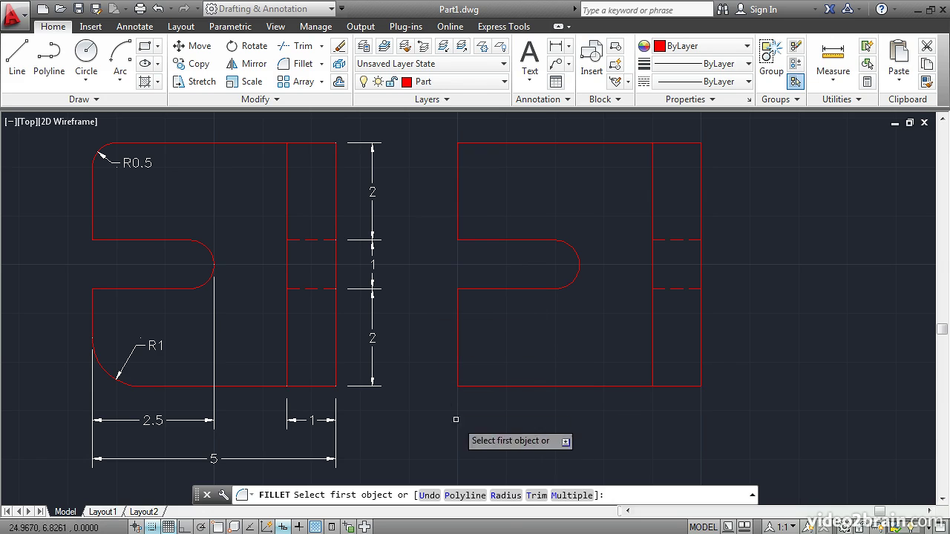
click(505, 496)
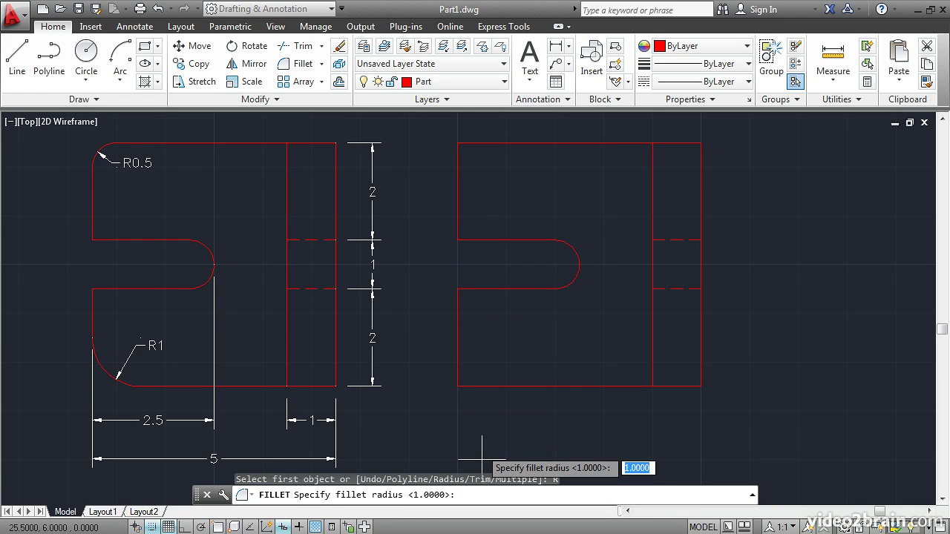
text(.)
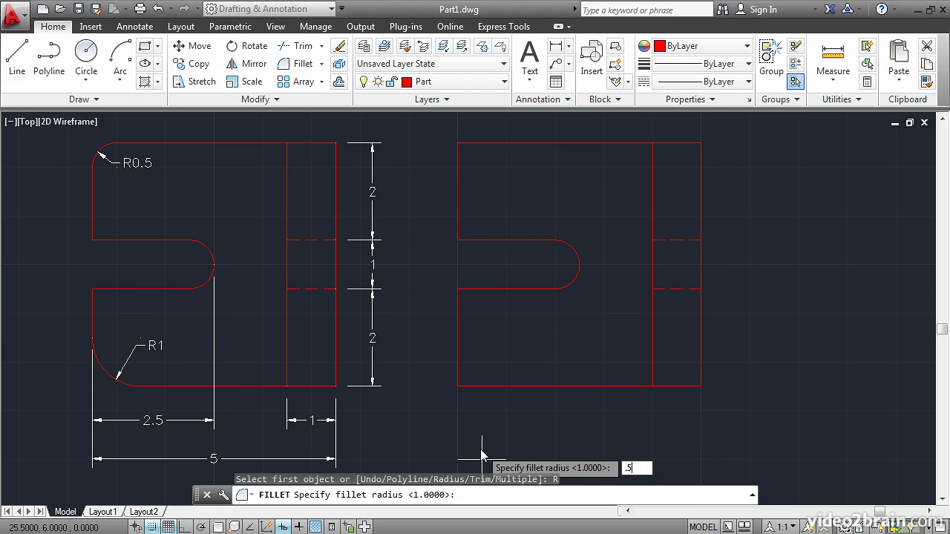
text(5)
key(Return)
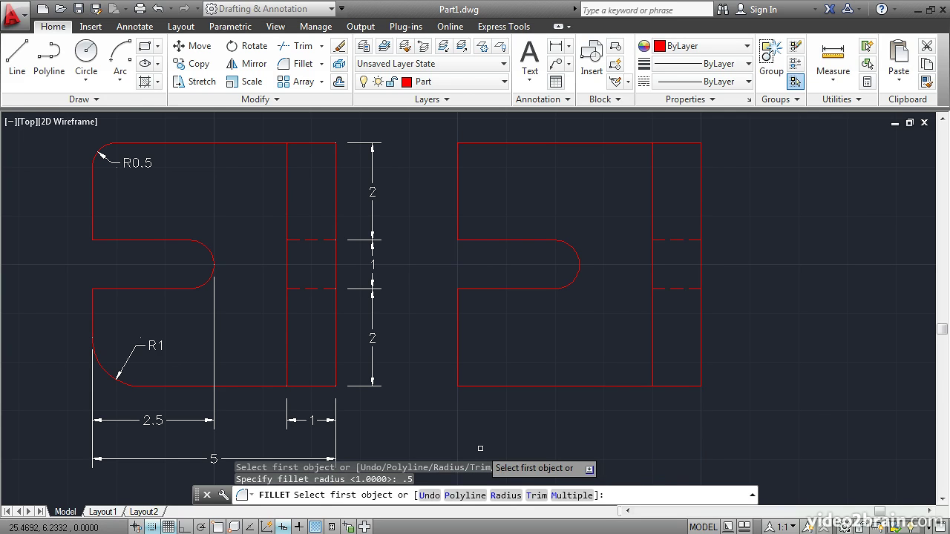
click(457, 162)
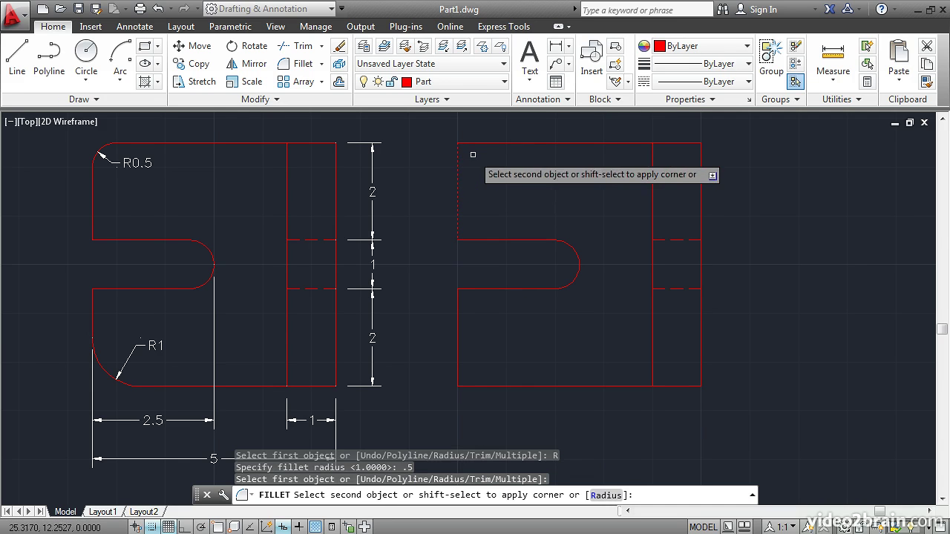
click(485, 144)
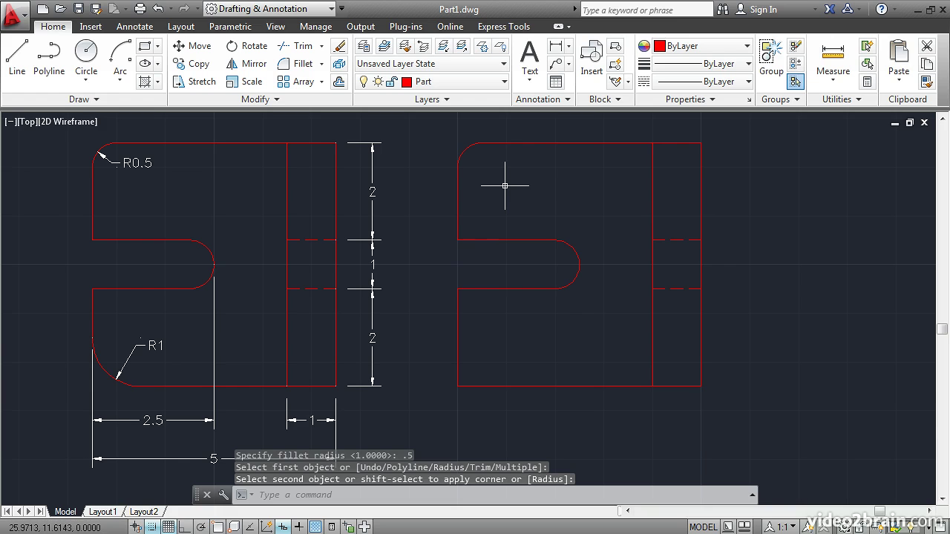
Step: Fillet the lower-left corner of the new outline with a radius of 1
text(f)
key(Return)
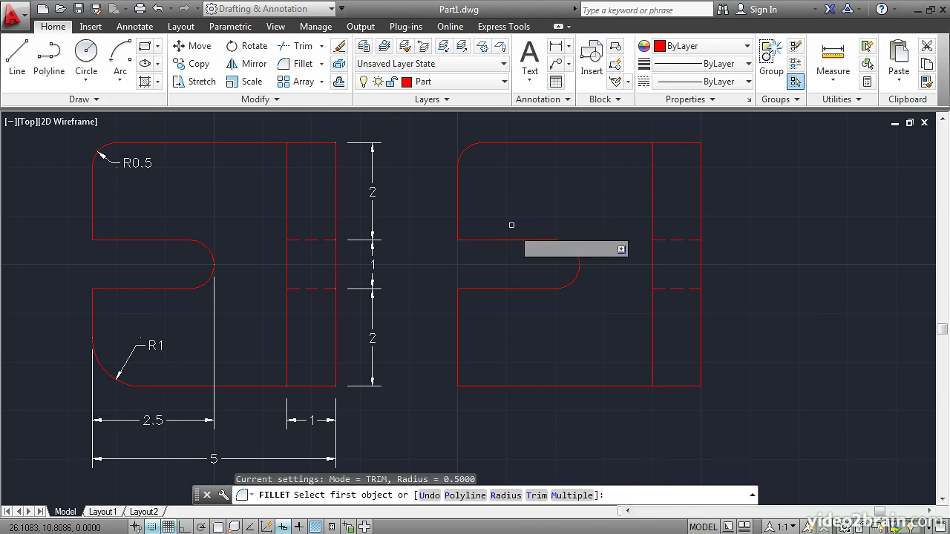
click(507, 496)
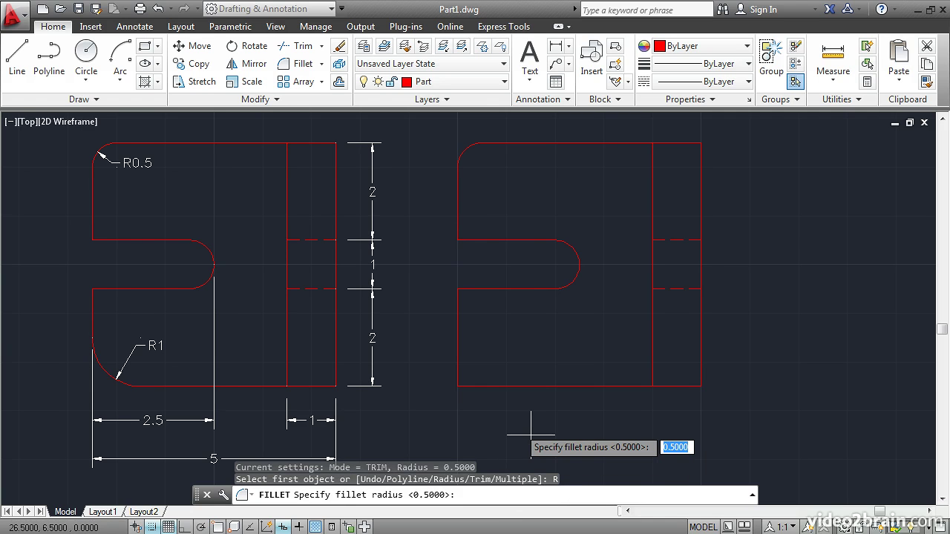
text(1)
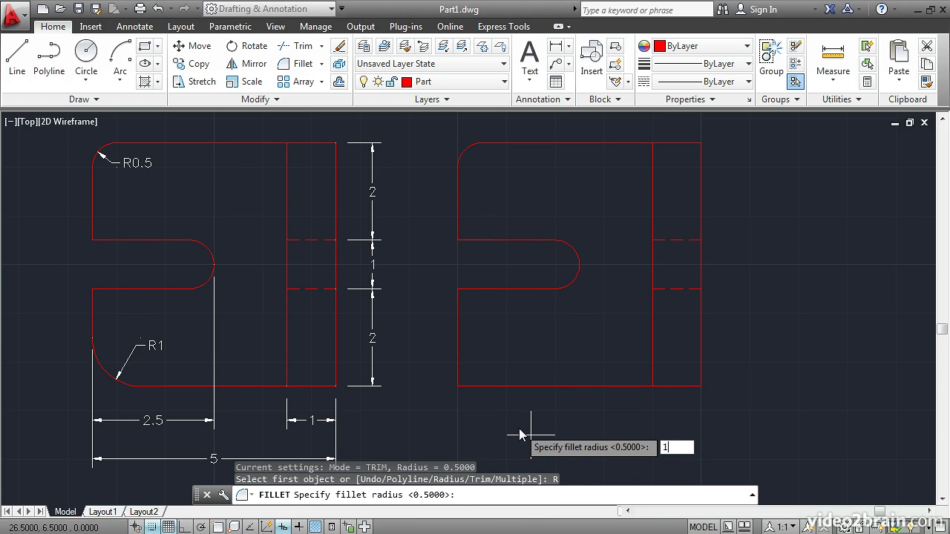
key(Return)
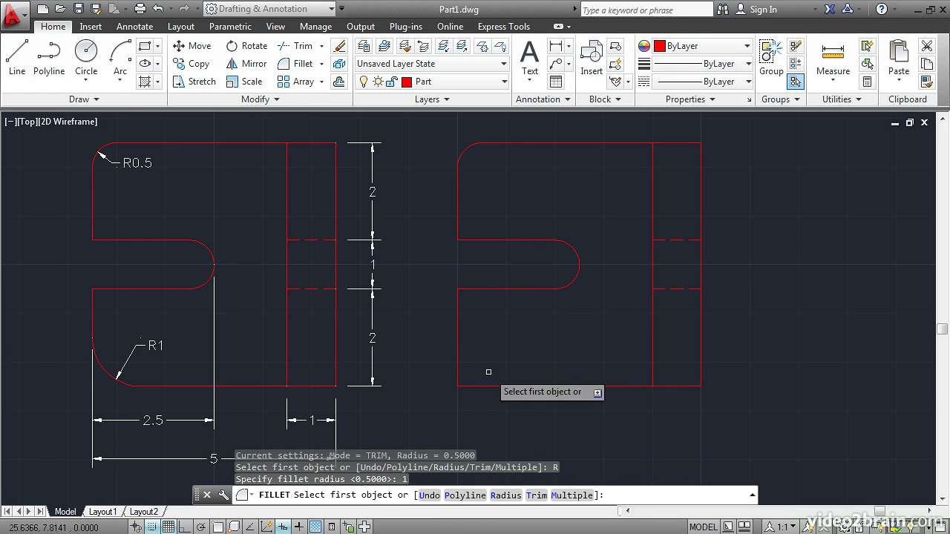
click(457, 365)
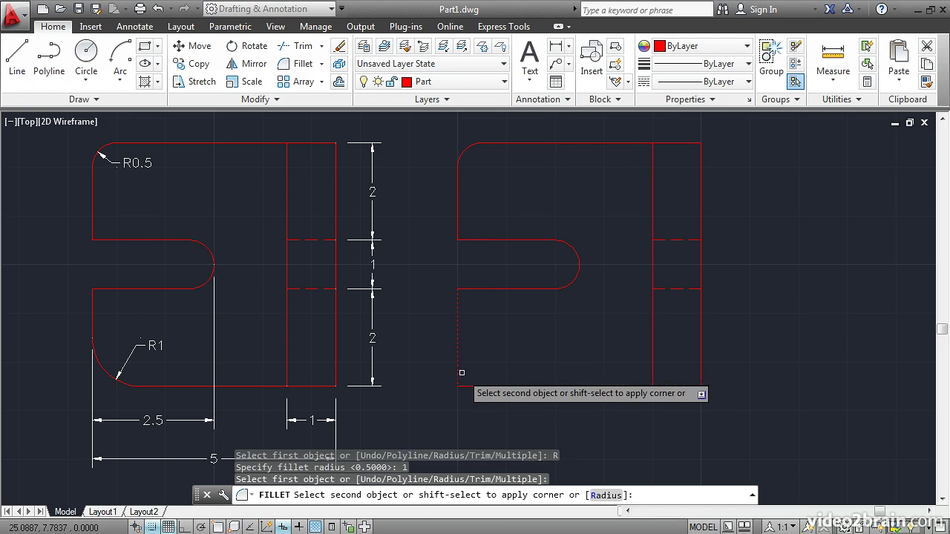
click(483, 386)
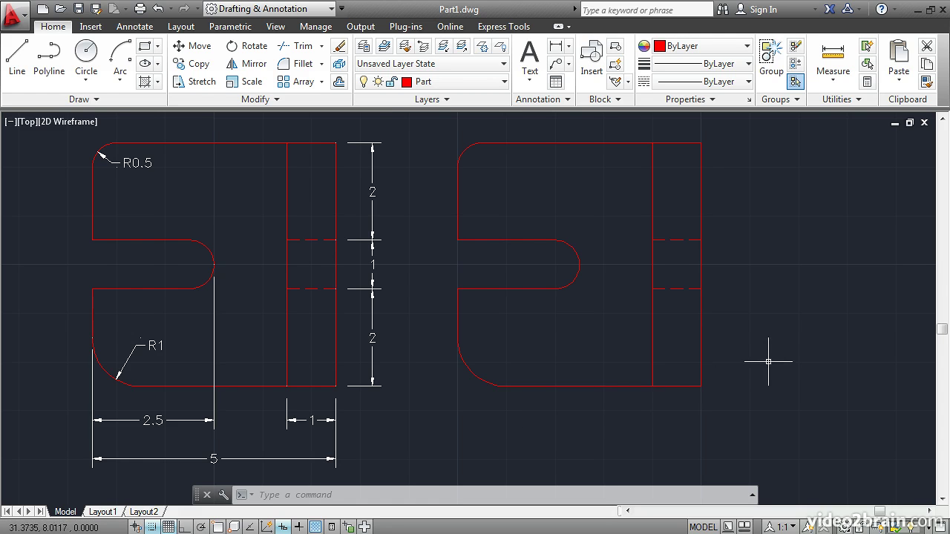
Step: Change the snap type from grid snap to PolarSnap and turn on polar tracking
scroll(768, 361, down, 2)
scroll(767, 360, up, 2)
mouse_move(767, 361)
middle_down()
mouse_move(506, 387)
mouse_move(346, 388)
mouse_move(251, 362)
middle_up()
middle_drag(344, 356, 273, 387)
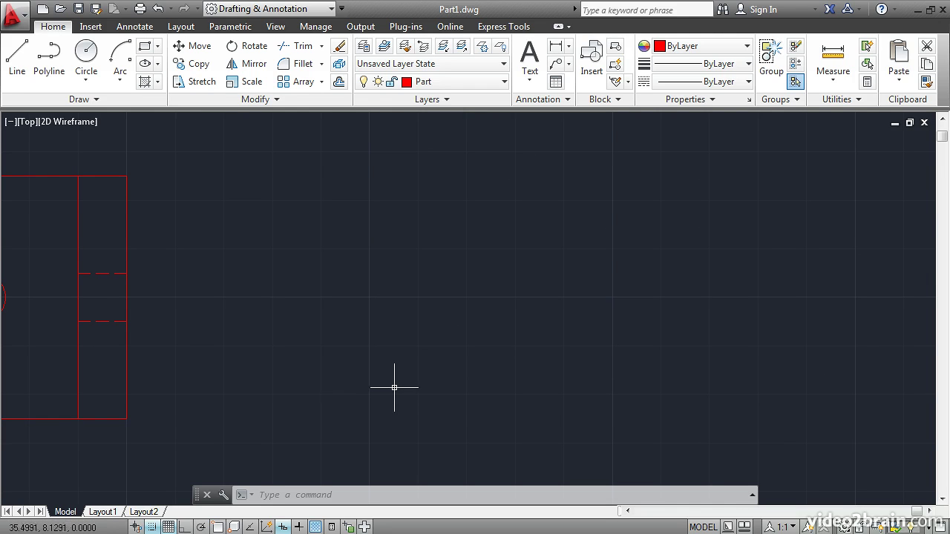
right_click(153, 526)
click(193, 498)
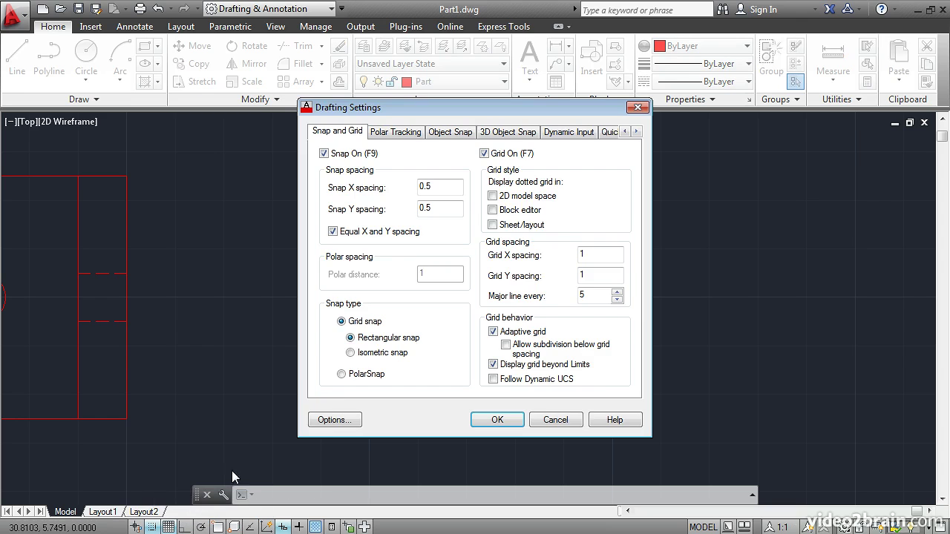
click(342, 374)
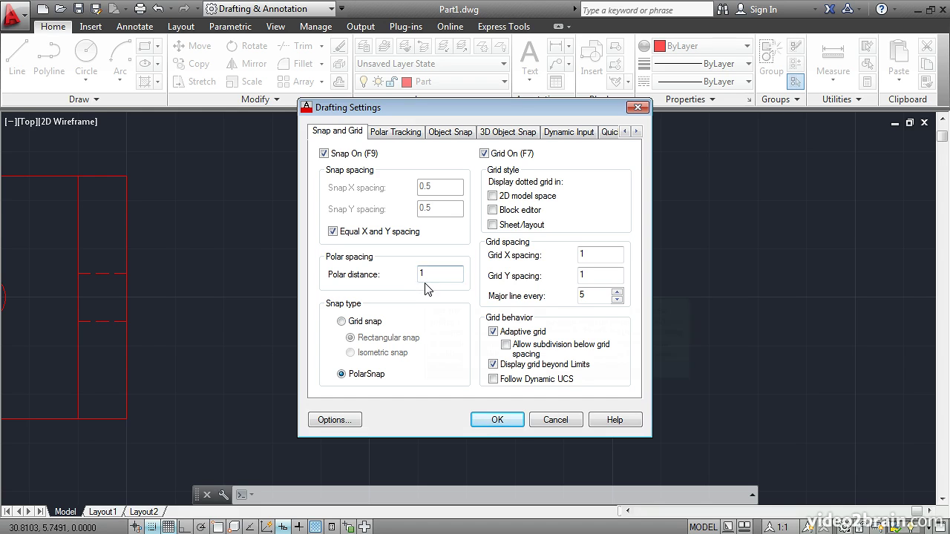
click(486, 420)
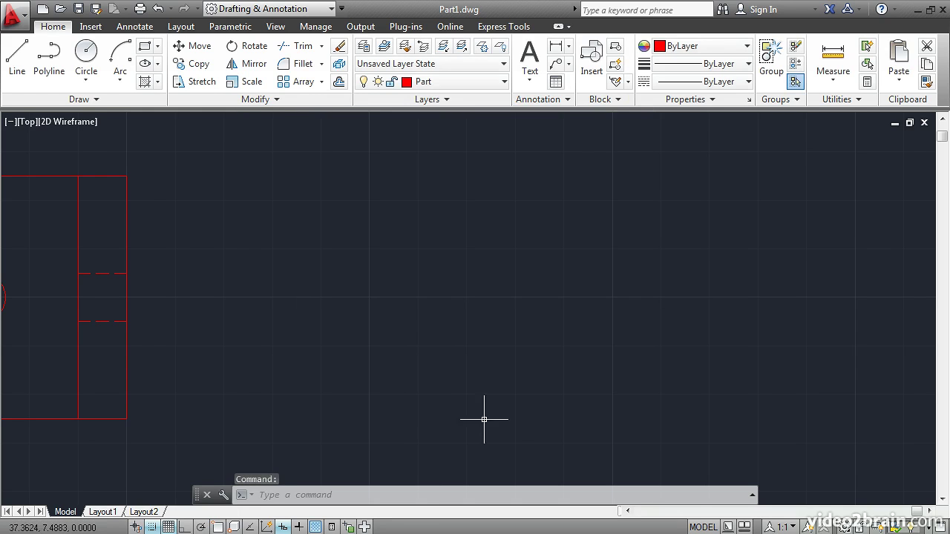
click(201, 527)
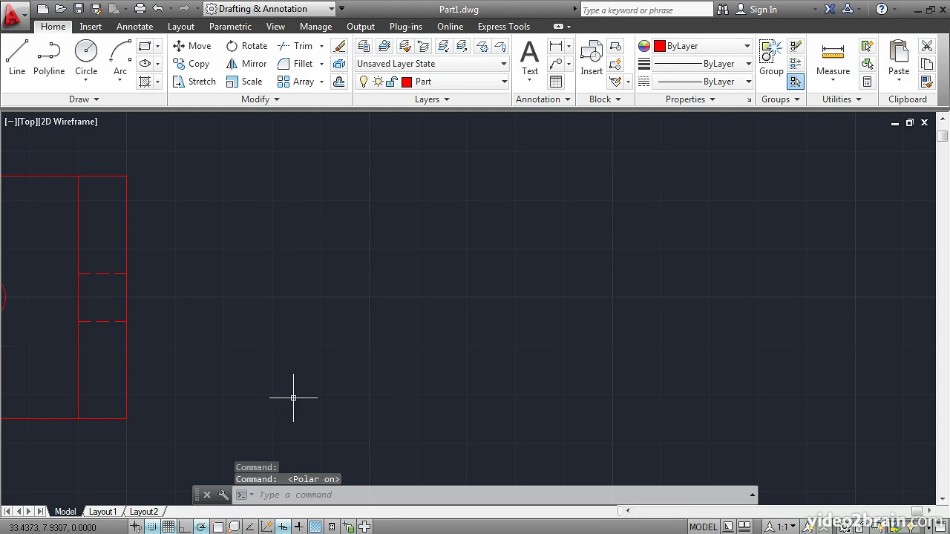
Step: With polar tracking set to 30-degree increments, draw four connected 2-unit lines in the empty area: horizontal, 30° upward, vertical, and back left
click(19, 56)
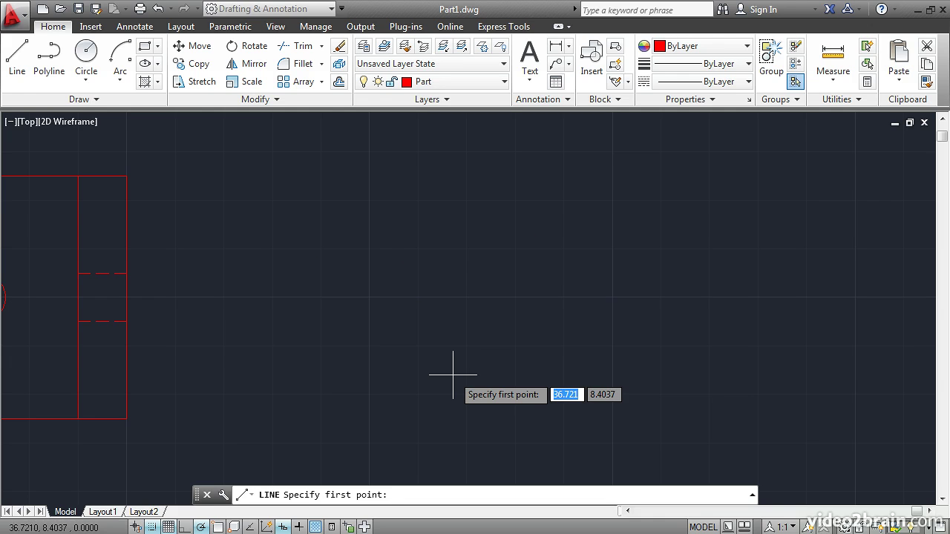
click(444, 333)
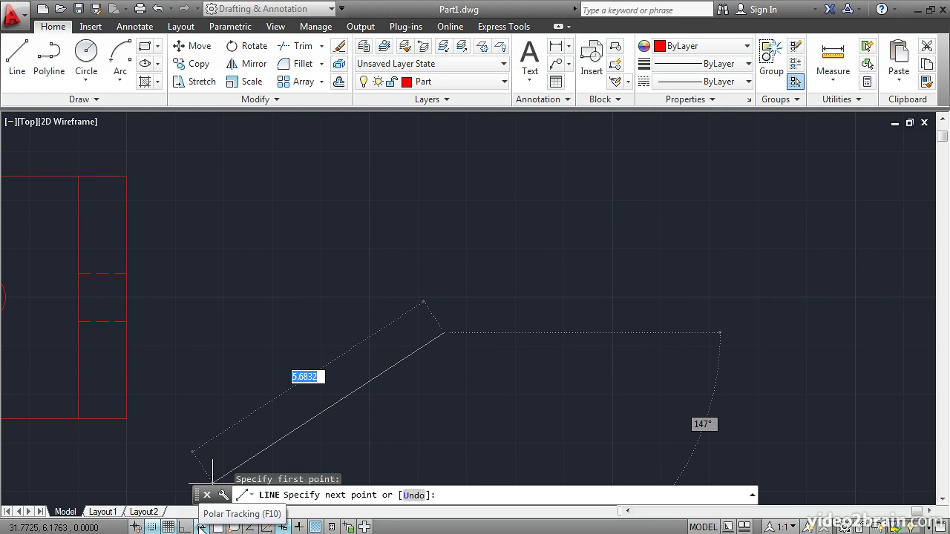
right_click(200, 527)
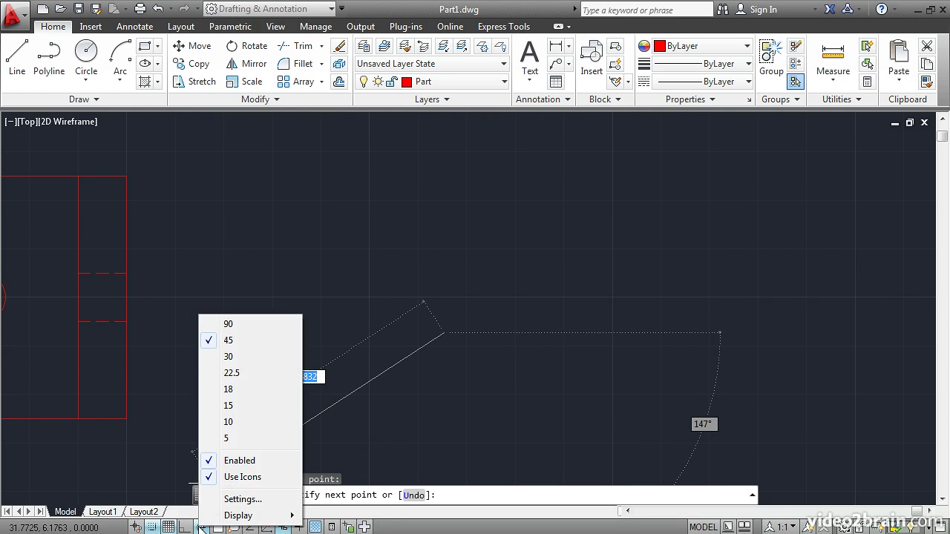
click(242, 357)
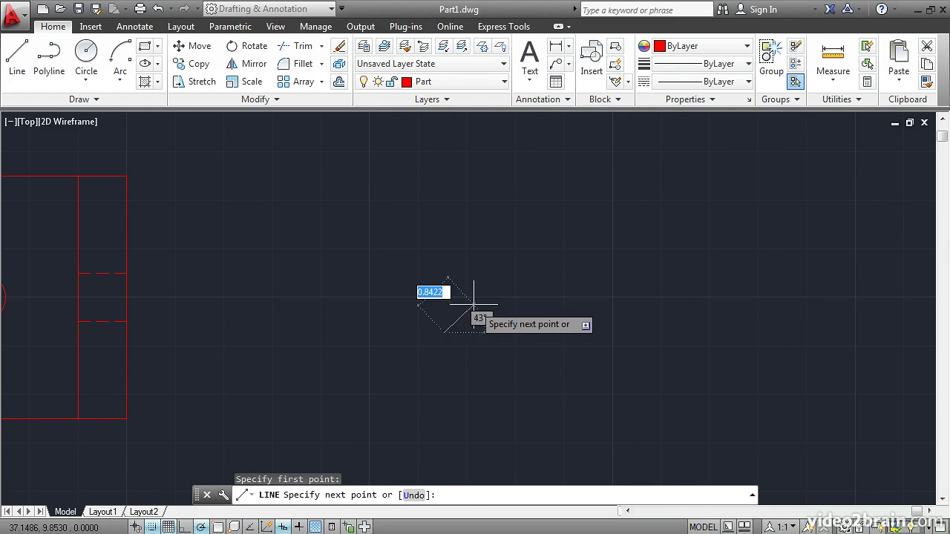
click(541, 332)
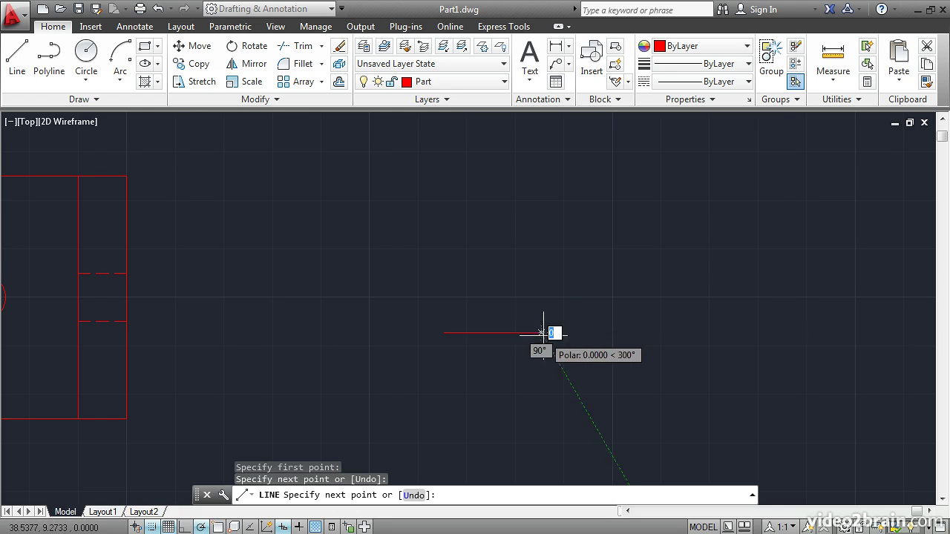
click(623, 284)
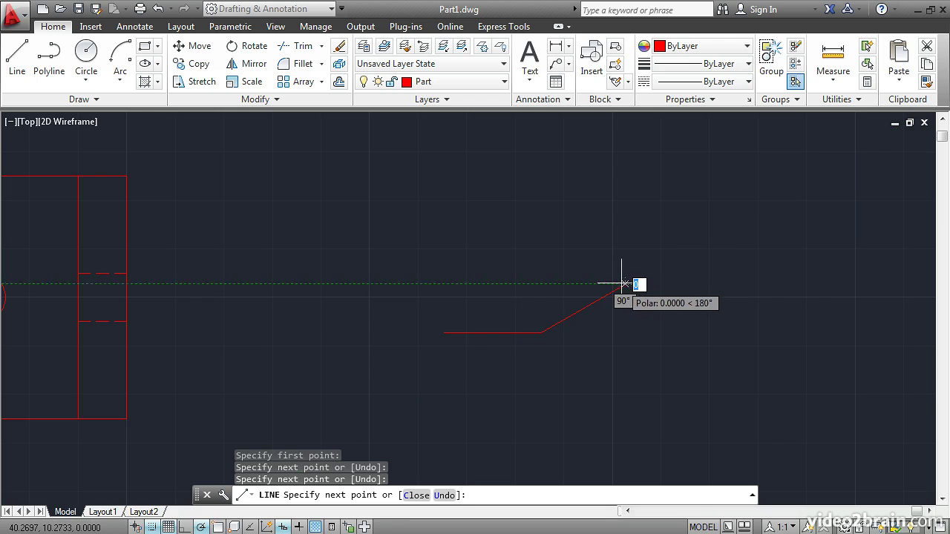
click(624, 188)
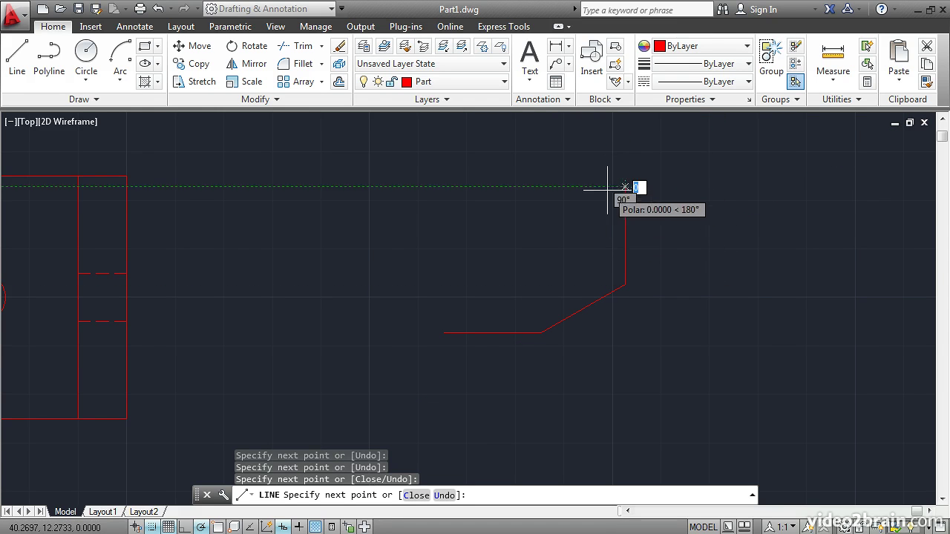
click(537, 190)
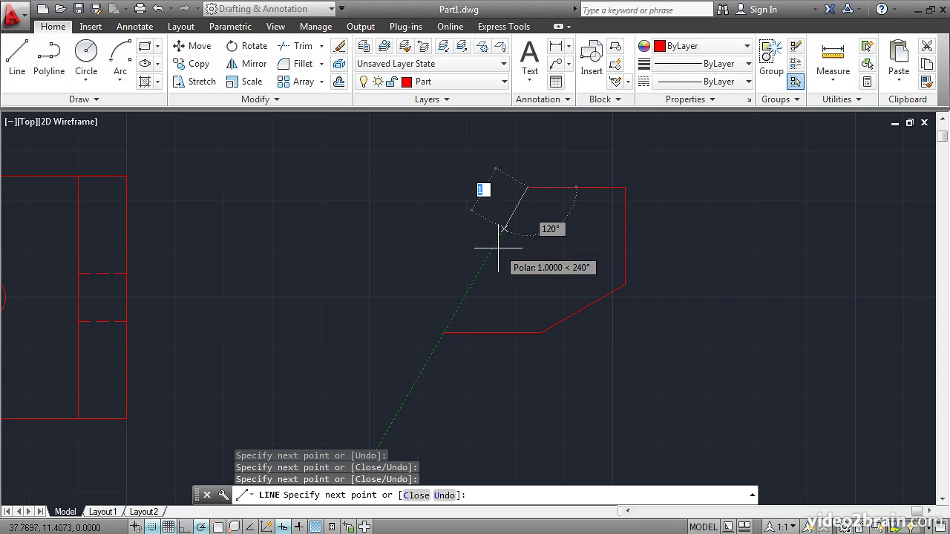
key(Return)
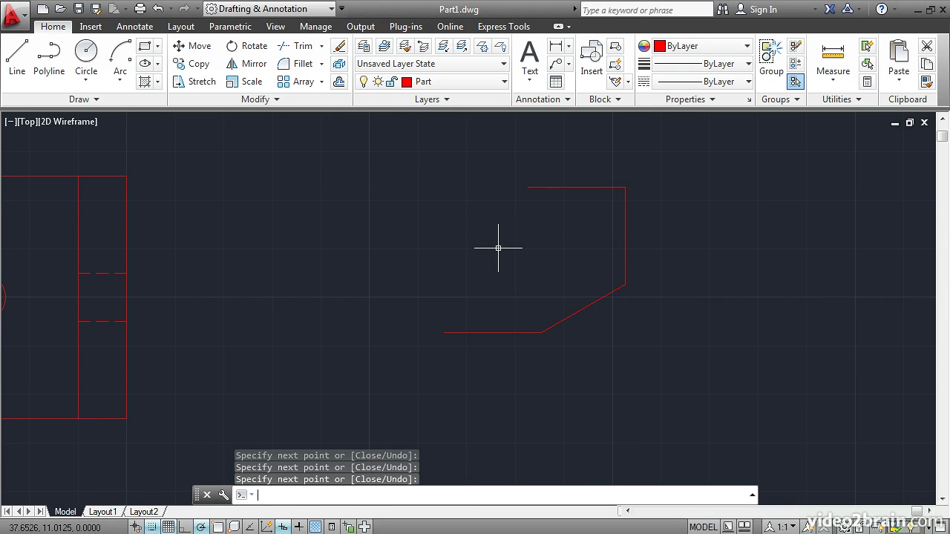
Step: Change the snap type from PolarSnap to grid snap with the isometric snap style
scroll(550, 242, down, 3)
mouse_move(580, 227)
middle_down()
mouse_move(484, 259)
mouse_move(117, 290)
middle_up()
scroll(280, 314, up, 2)
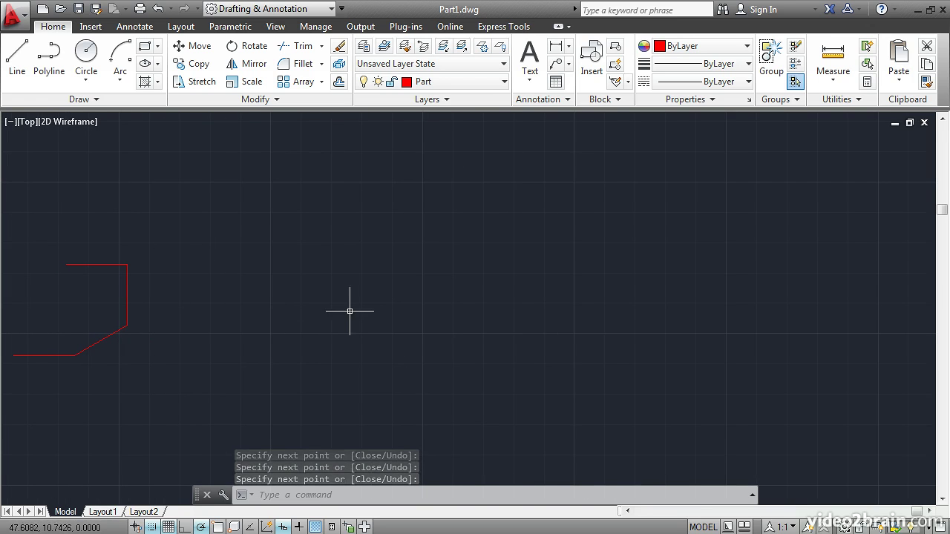
right_click(152, 528)
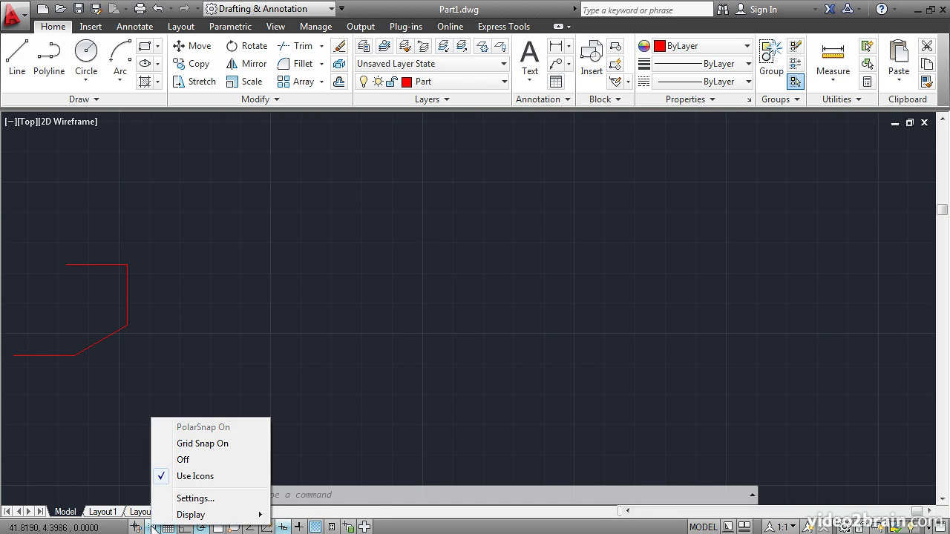
click(194, 499)
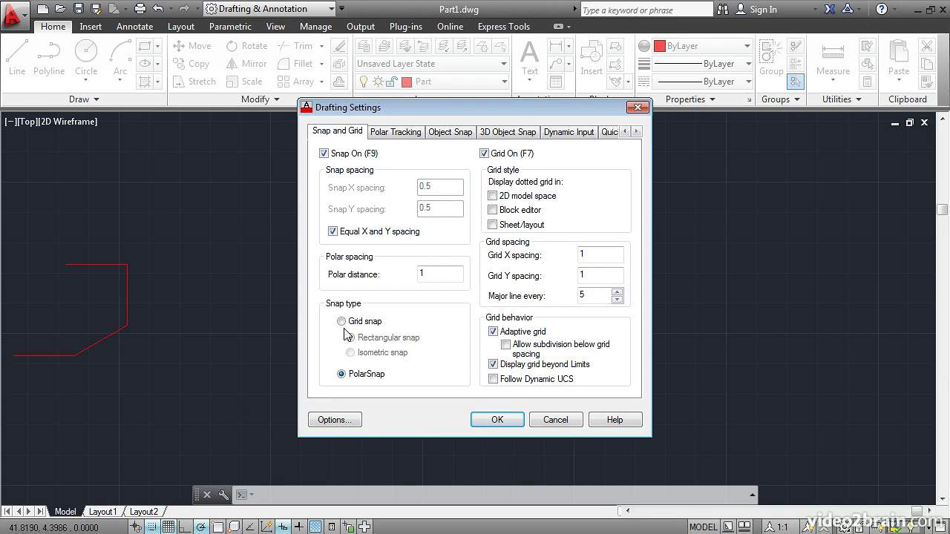
click(341, 324)
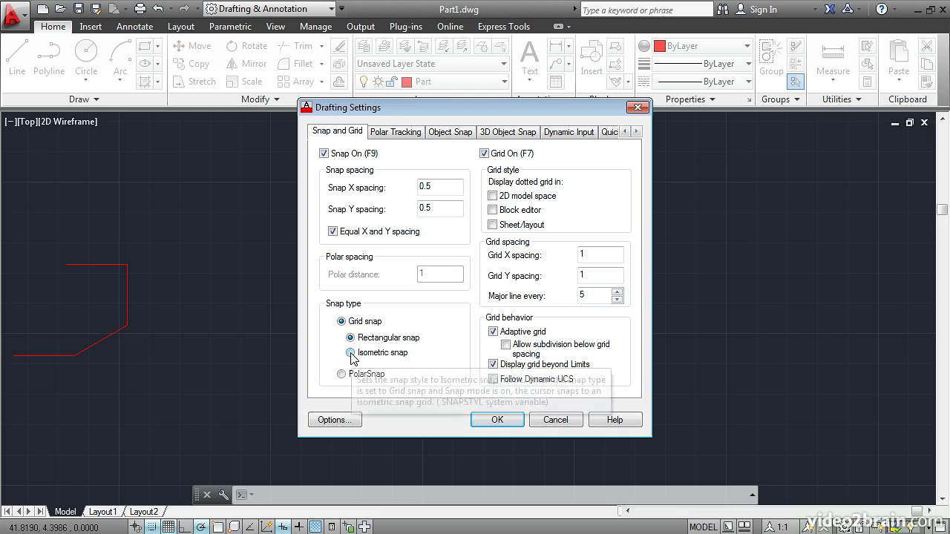
click(351, 354)
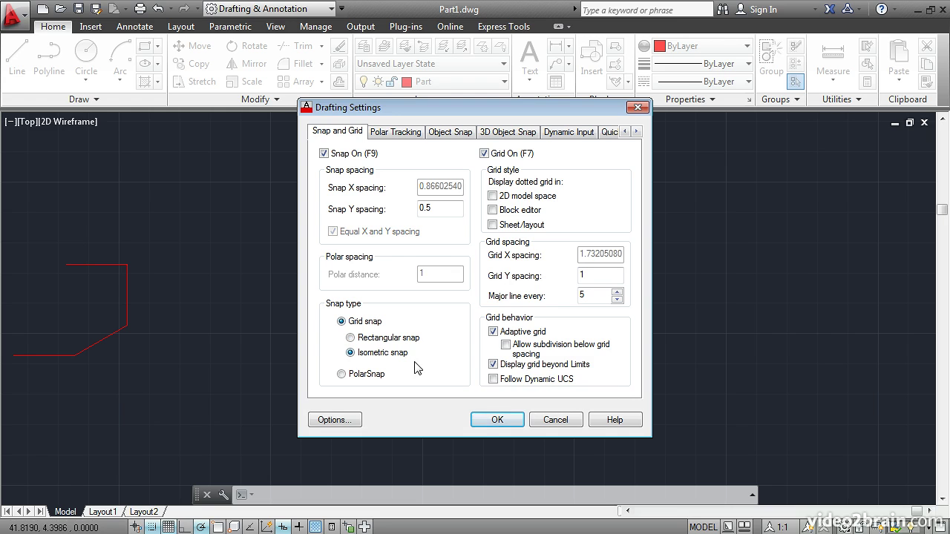
click(492, 420)
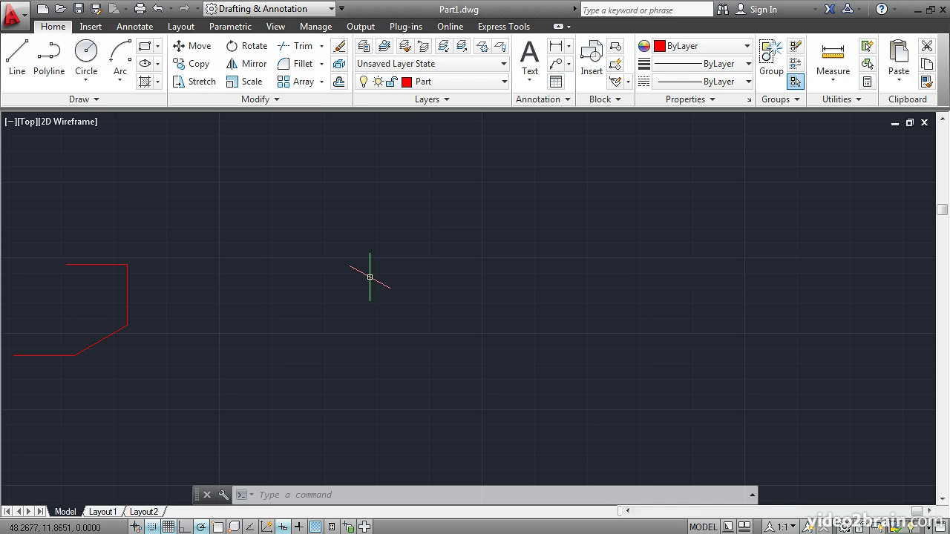
Step: Cycle through the isometric planes, ending on the top isoplane, and turn on Ortho mode
key(F5)
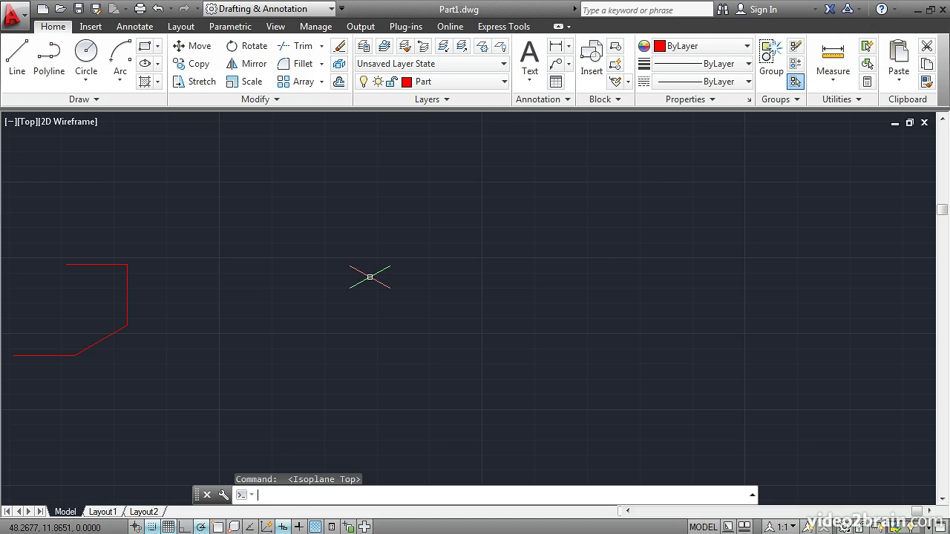
key(F5)
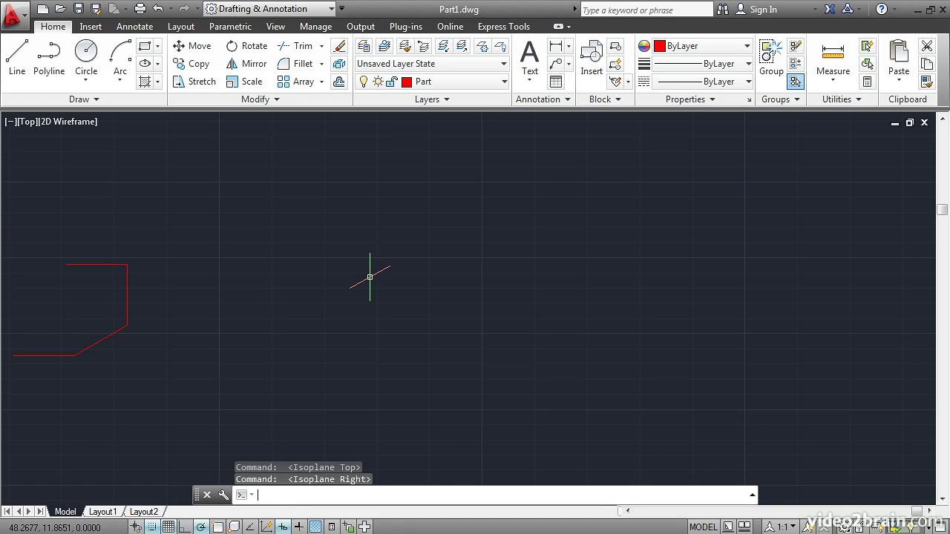
key(F5)
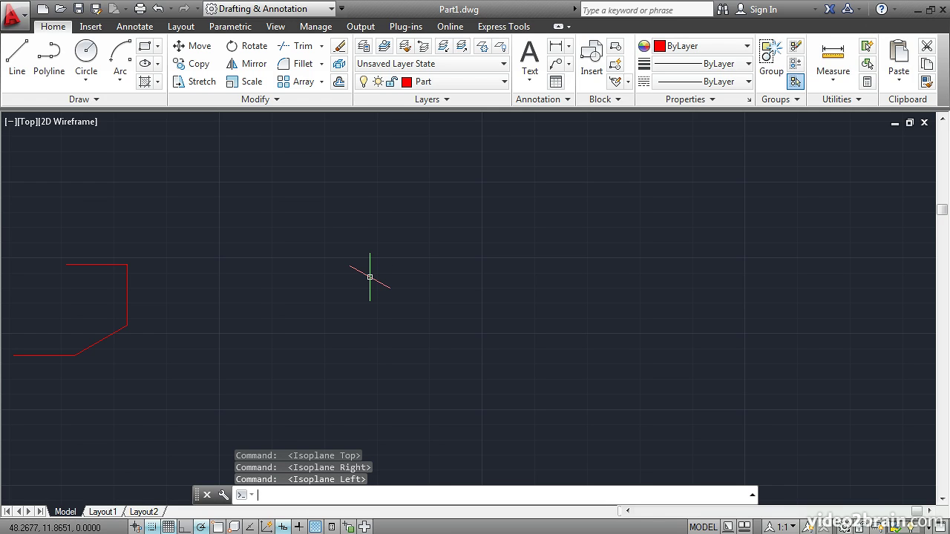
key(F5)
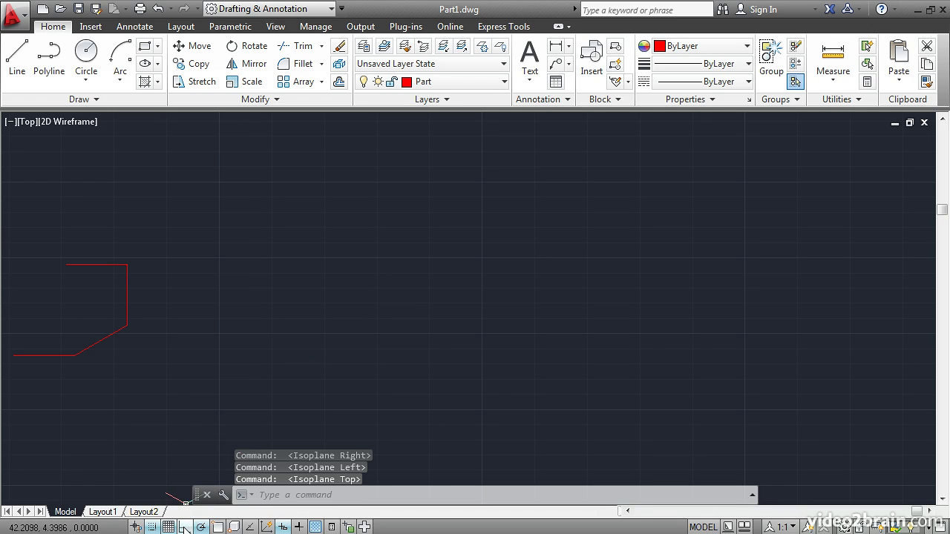
click(185, 526)
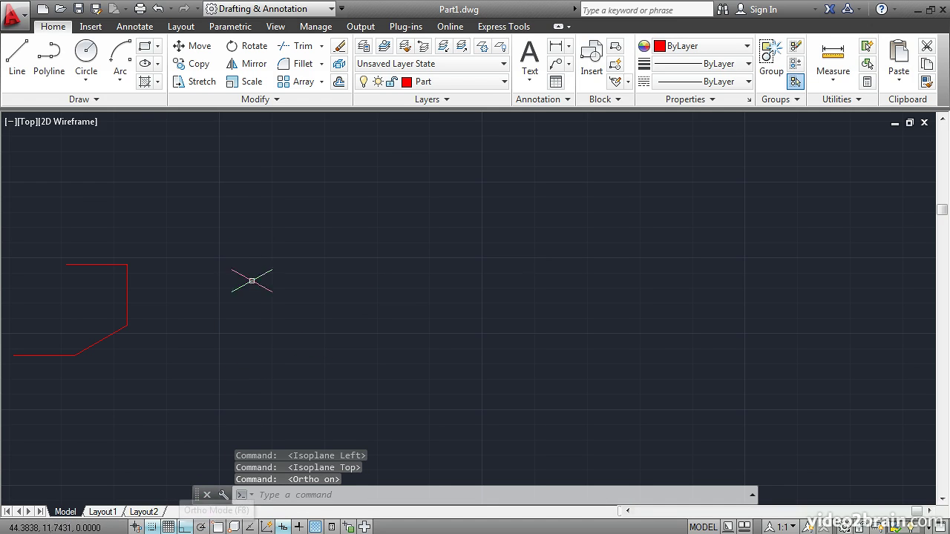
Step: Draw the cube's top face as a closed isometric rhombus with 5-unit sides, to the right of the open line shape
click(18, 62)
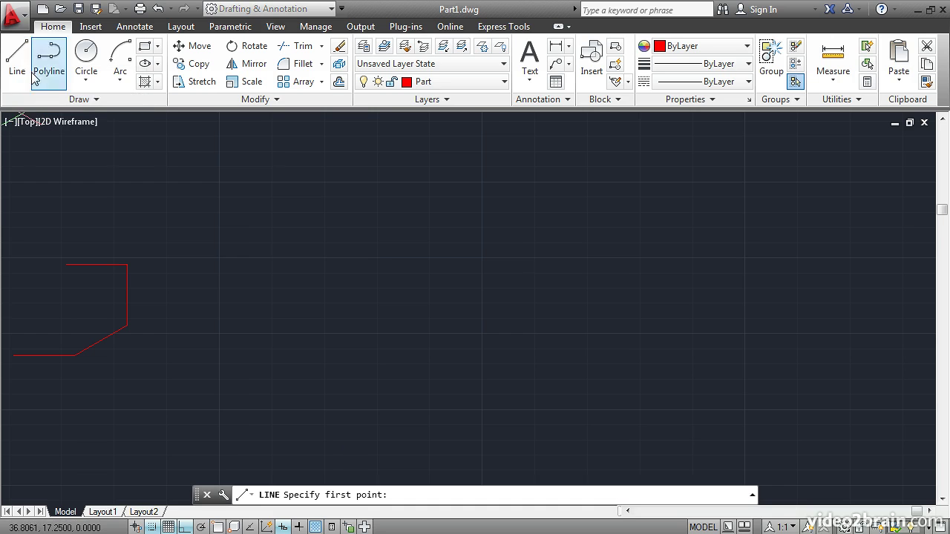
click(364, 221)
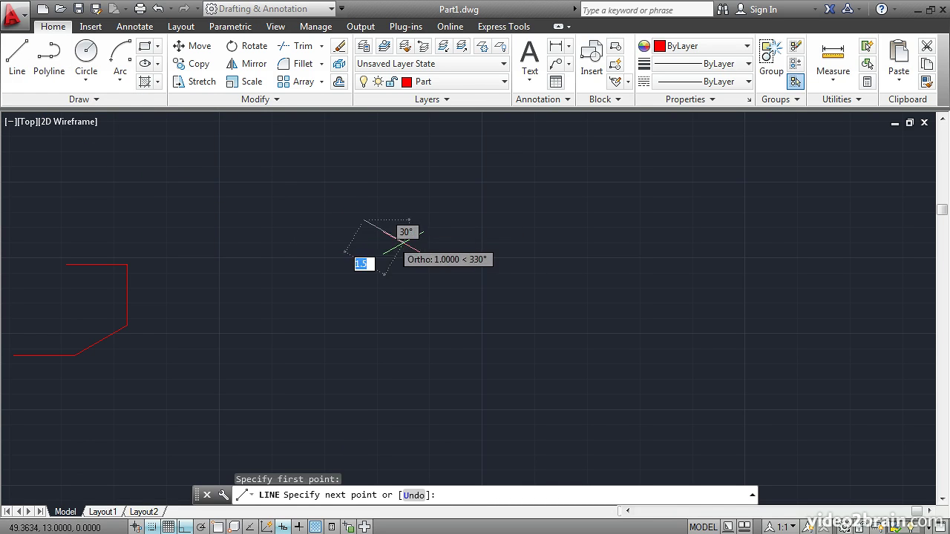
click(491, 297)
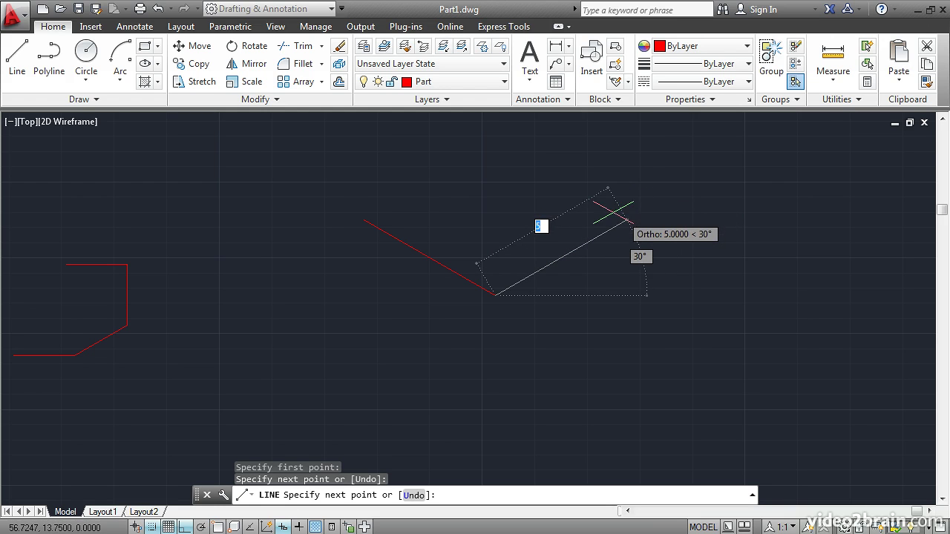
click(627, 219)
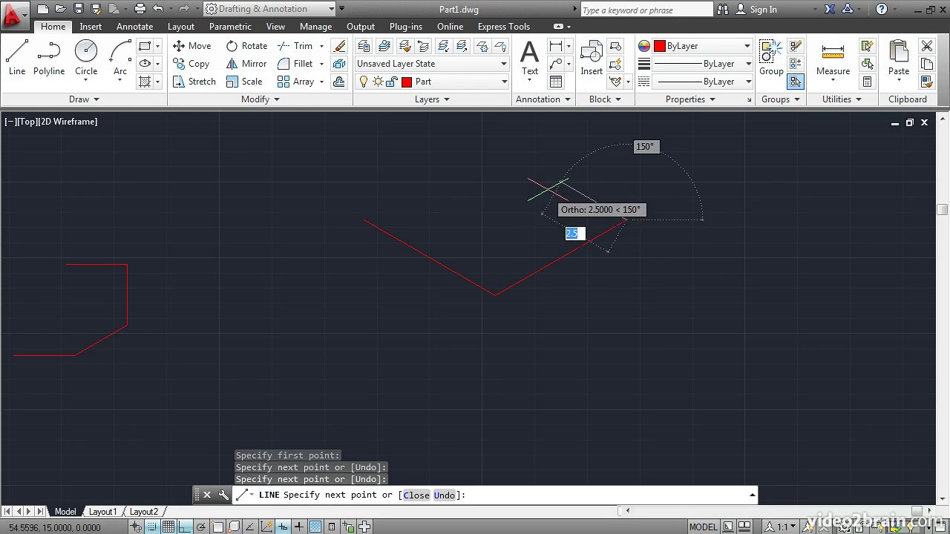
click(495, 143)
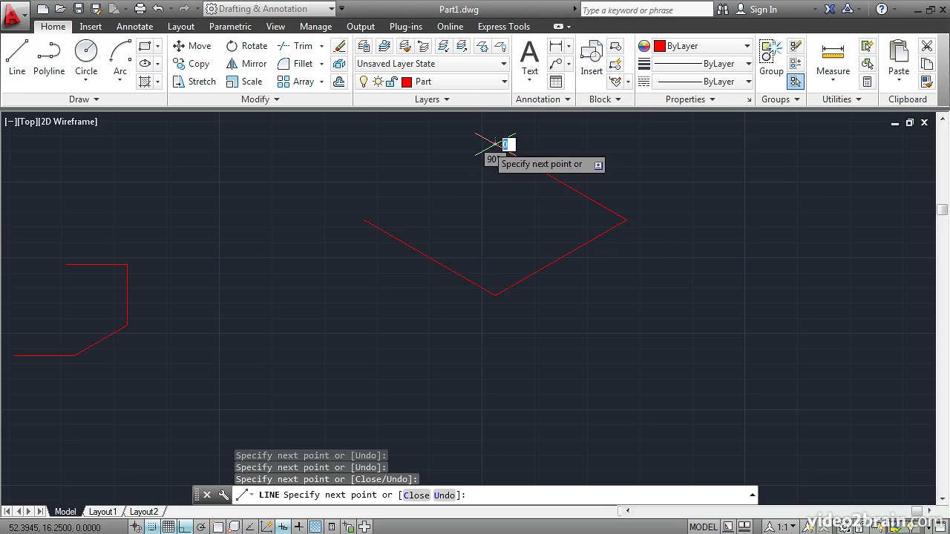
click(364, 219)
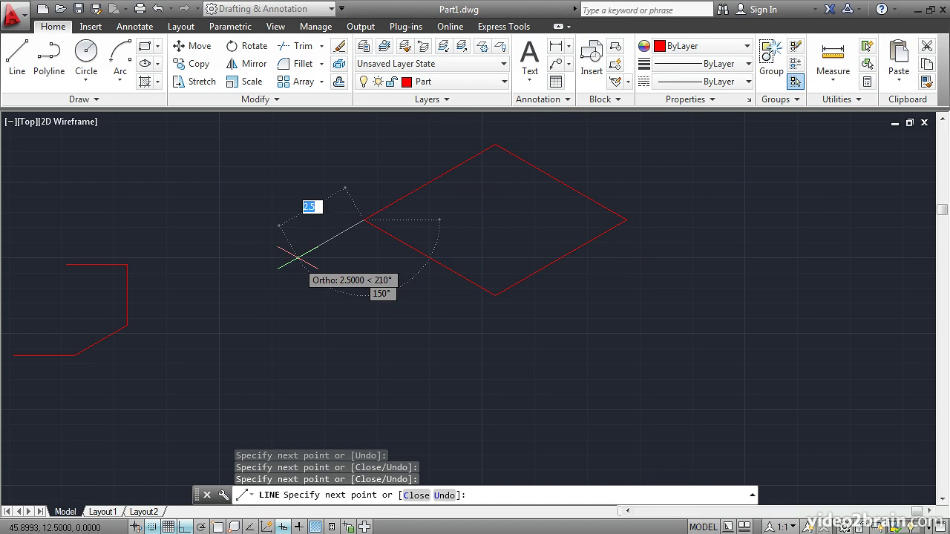
key(Return)
Step: In the right isoplane, draw the cube's right face from the rhombus's lowest corner: 5 units down, 5 at 30°, and up to the right corner
key(Return)
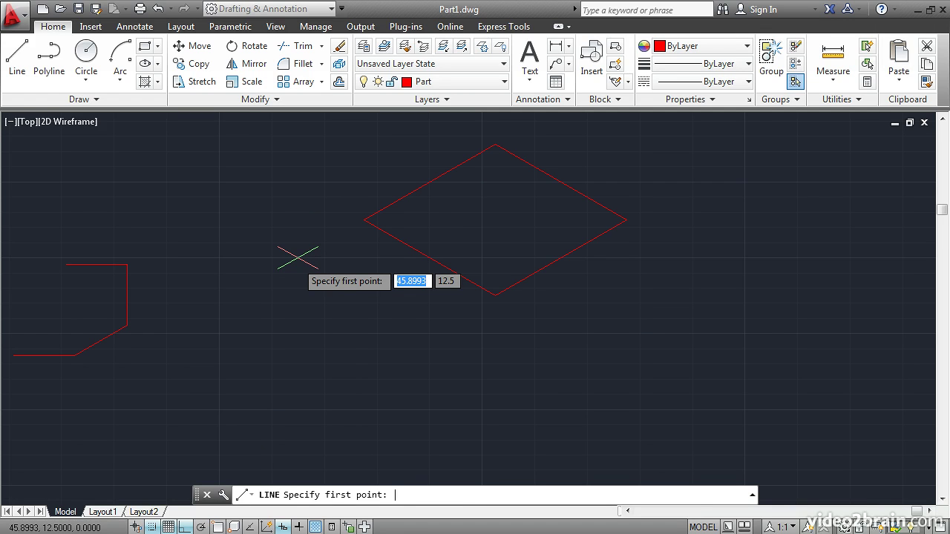
key(F5)
click(496, 294)
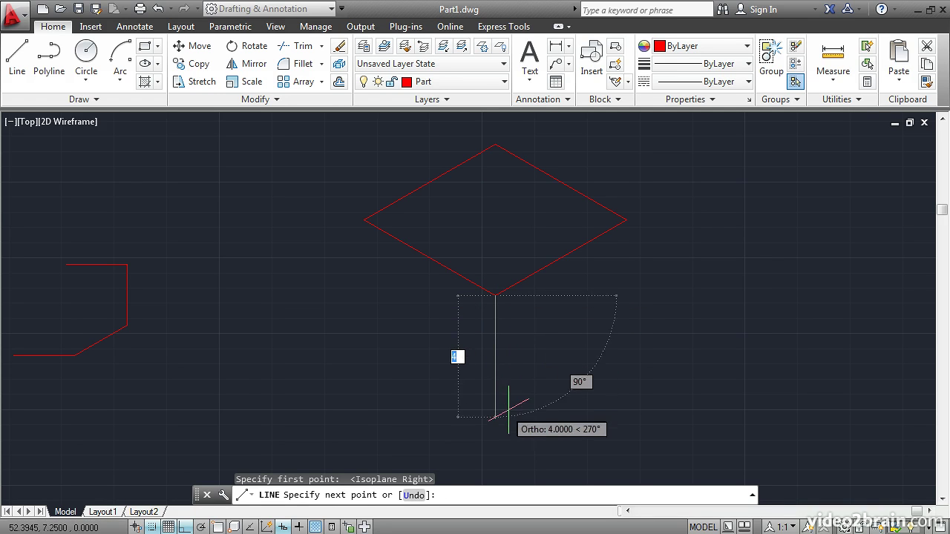
click(521, 433)
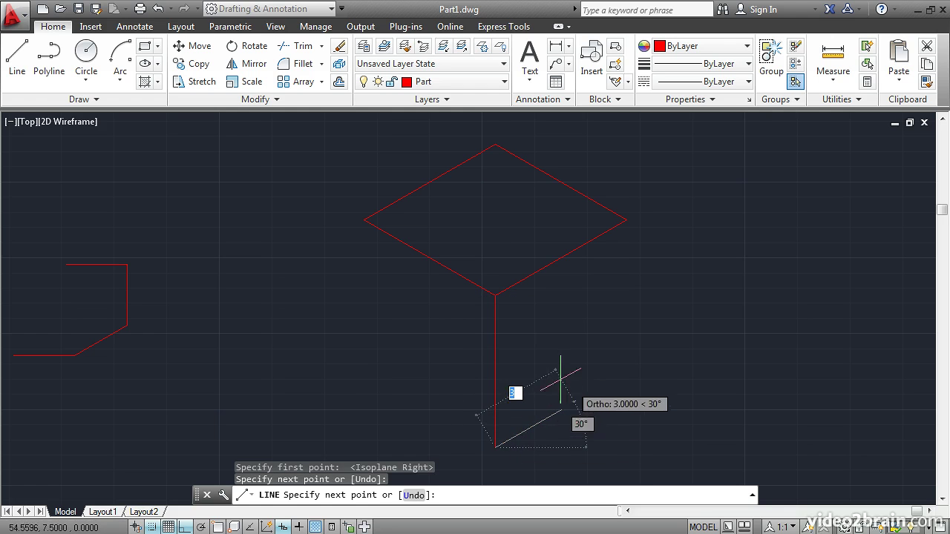
click(627, 367)
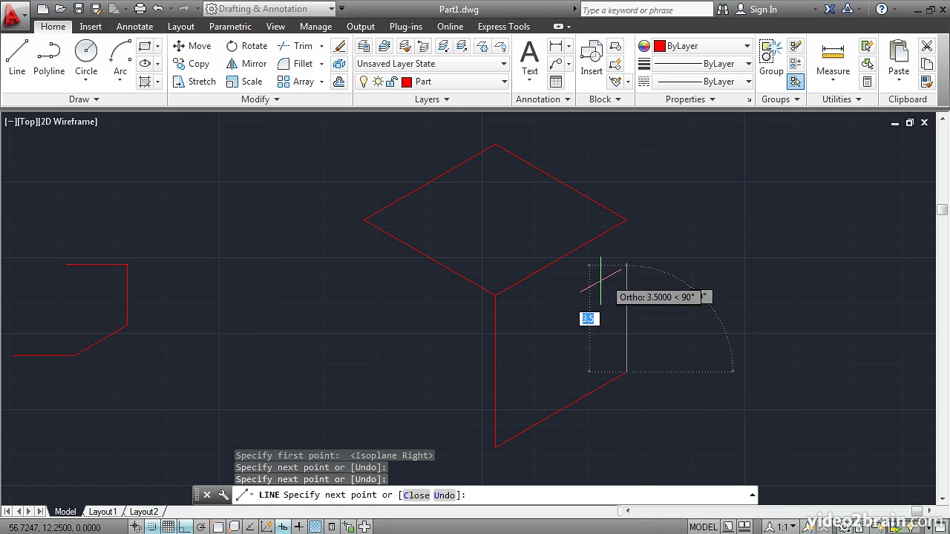
click(618, 219)
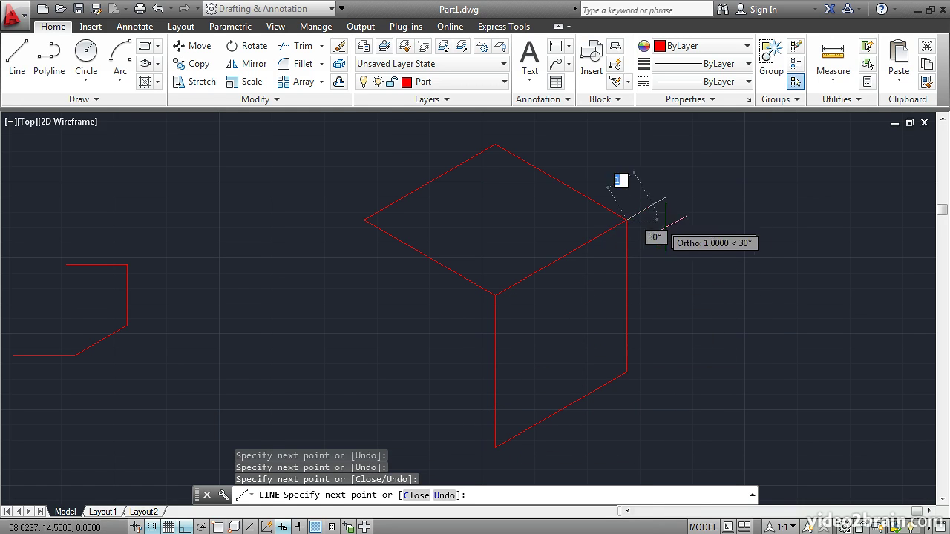
key(Return)
Step: In the left isoplane, complete the cube's left face from the bottom corner: 5 units at 150°, and up to the rhombus's left corner
key(Return)
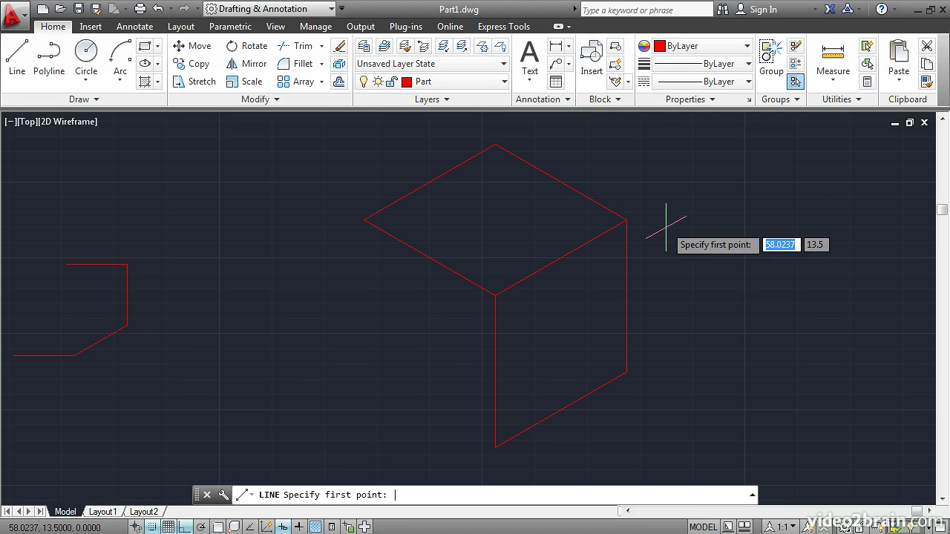
key(F5)
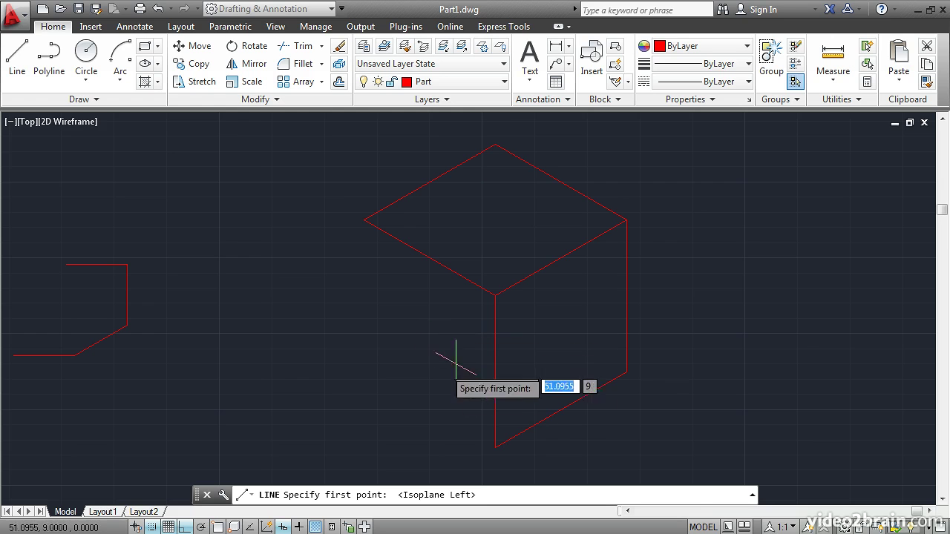
click(495, 447)
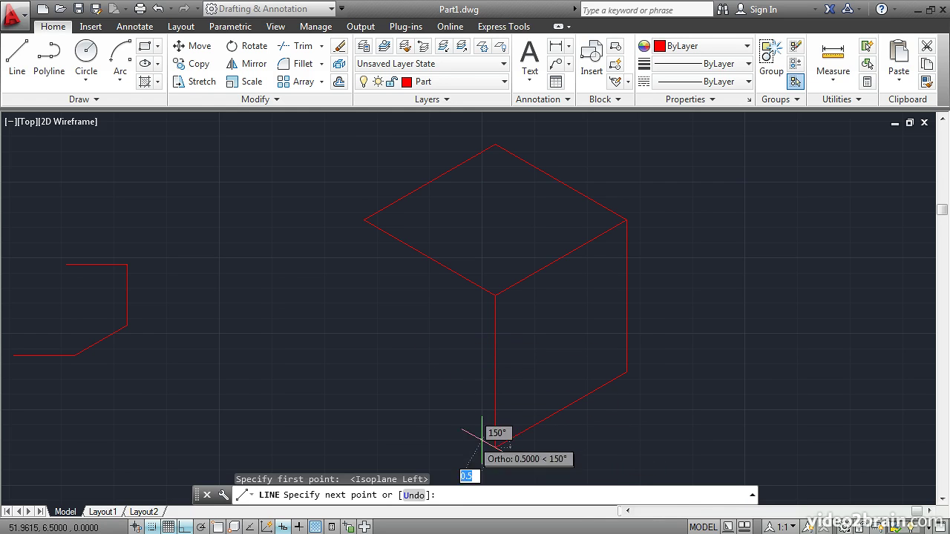
text(5)
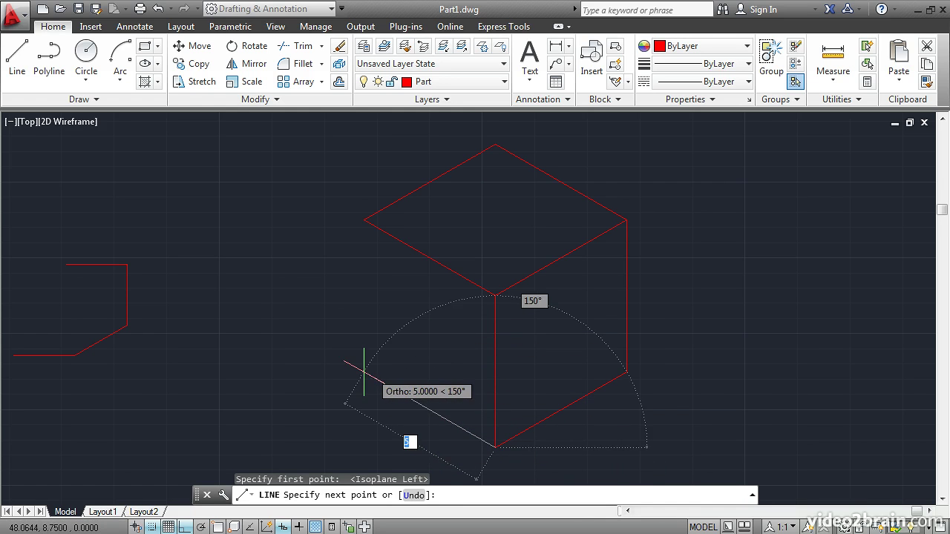
key(Return)
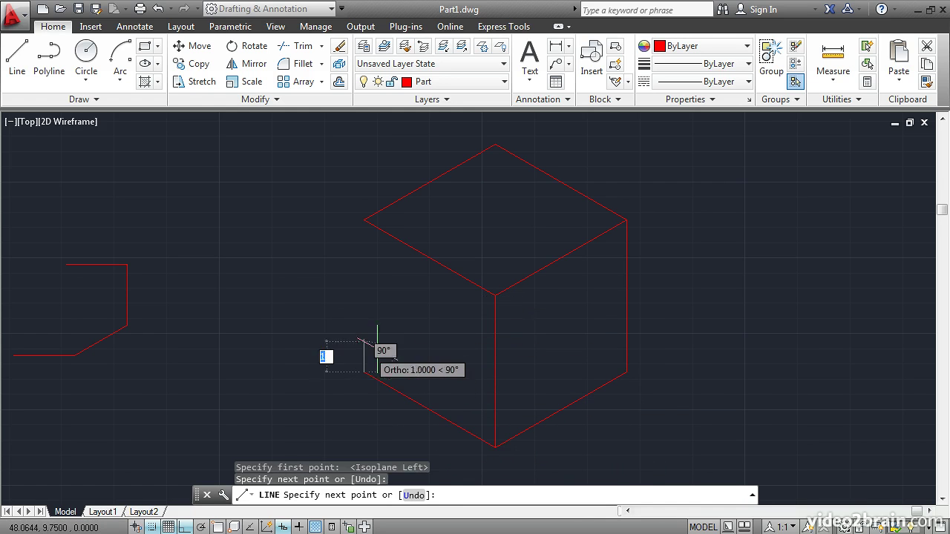
click(364, 219)
key(Return)
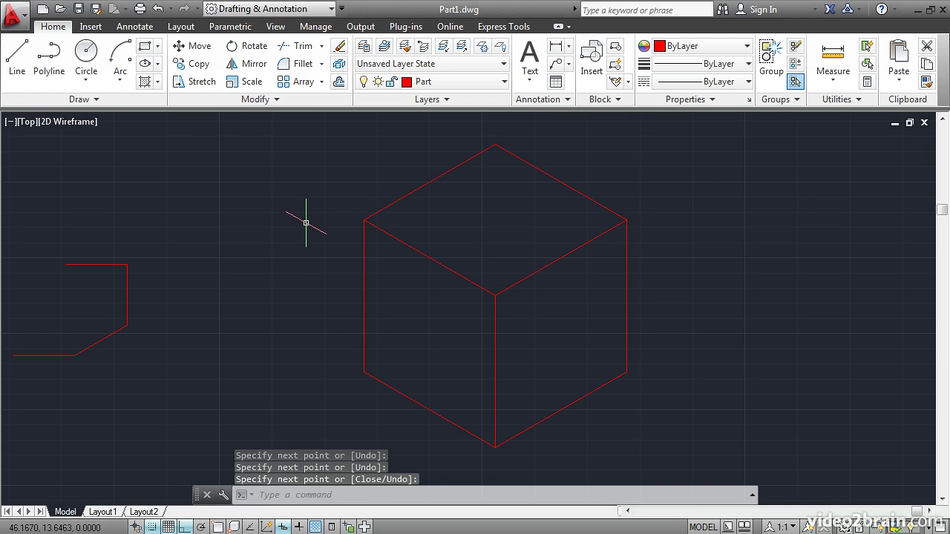